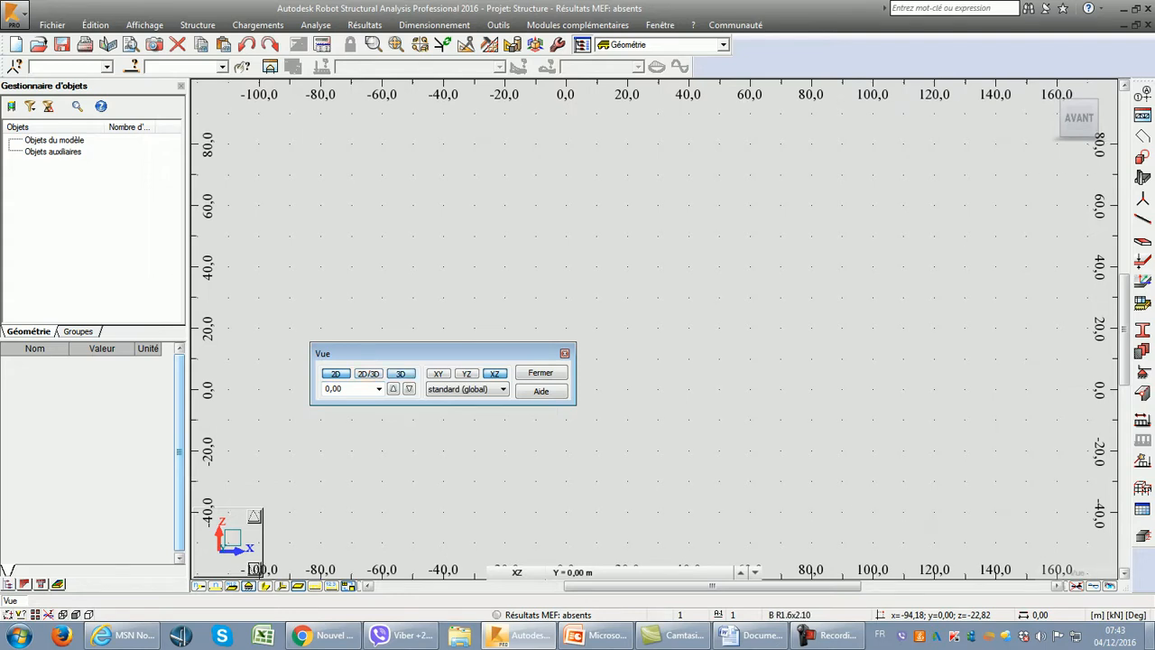
# Close the Vue dialog and cycle the model view through the 3D, YZ 3D, XY 3D and XZ 3D projections.
pyautogui.moveTo(415, 352); pyautogui.dragTo(369, 242)
pyautogui.click(518, 242)
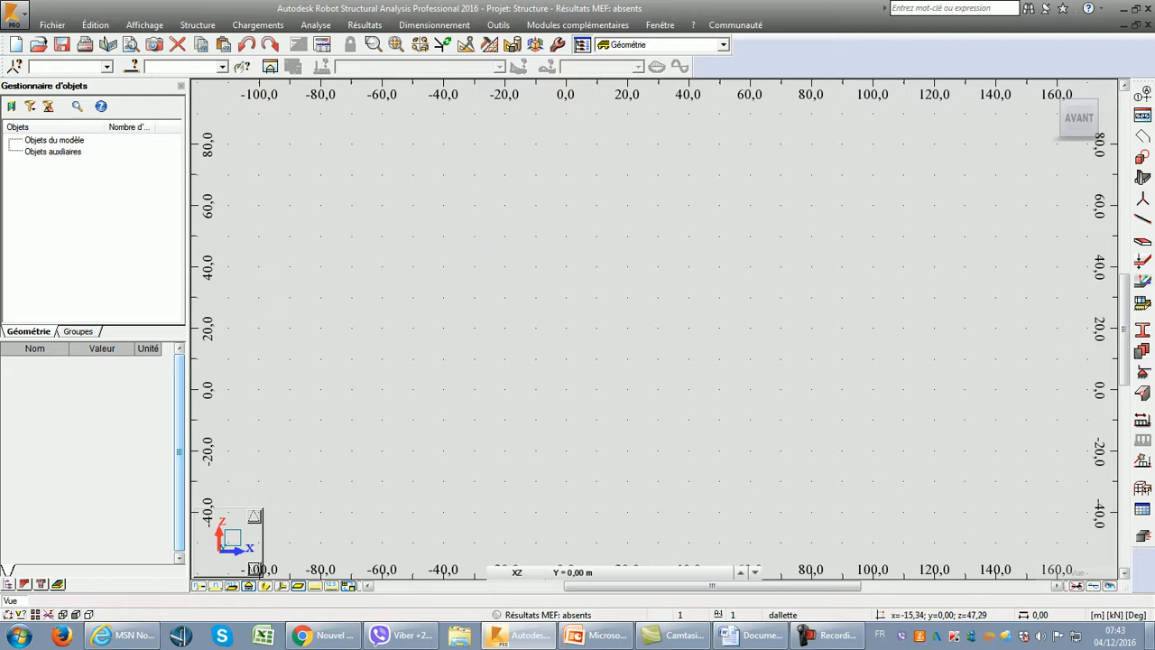
pyautogui.click(516, 572)
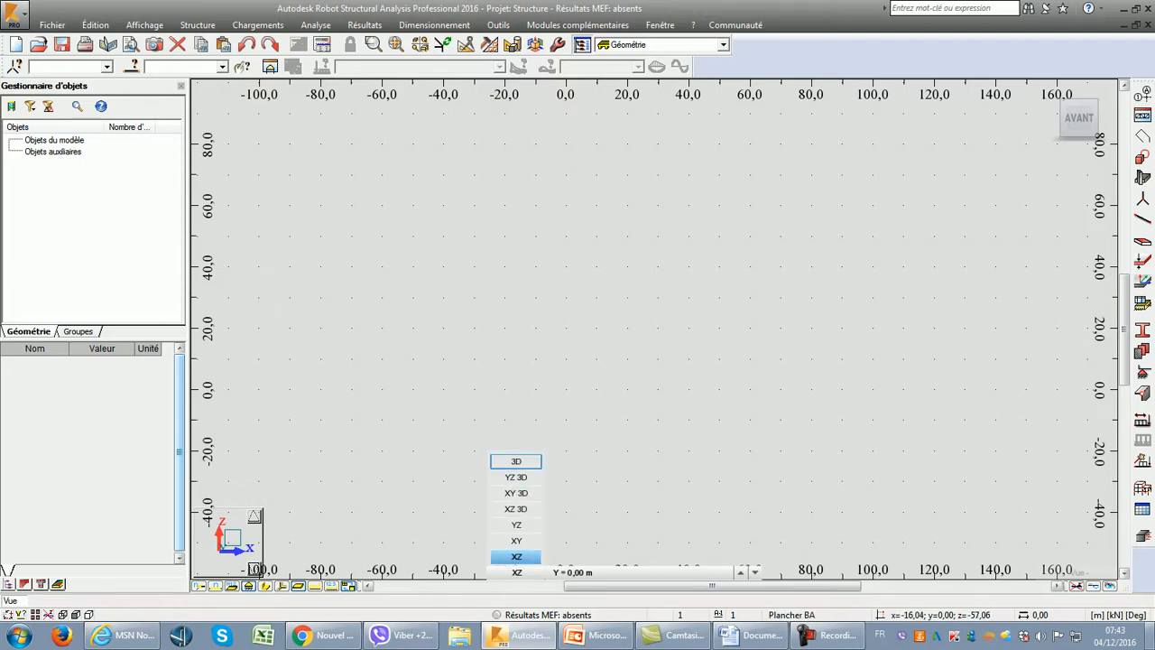
pyautogui.click(516, 462)
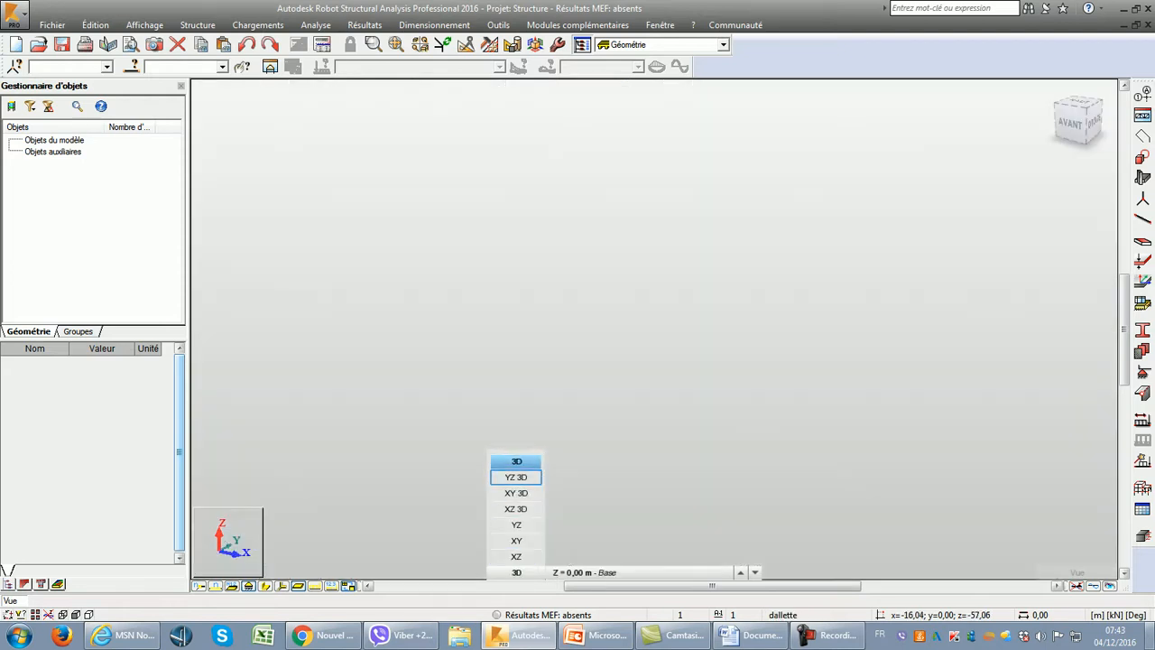
pyautogui.click(516, 476)
pyautogui.click(516, 493)
pyautogui.click(516, 508)
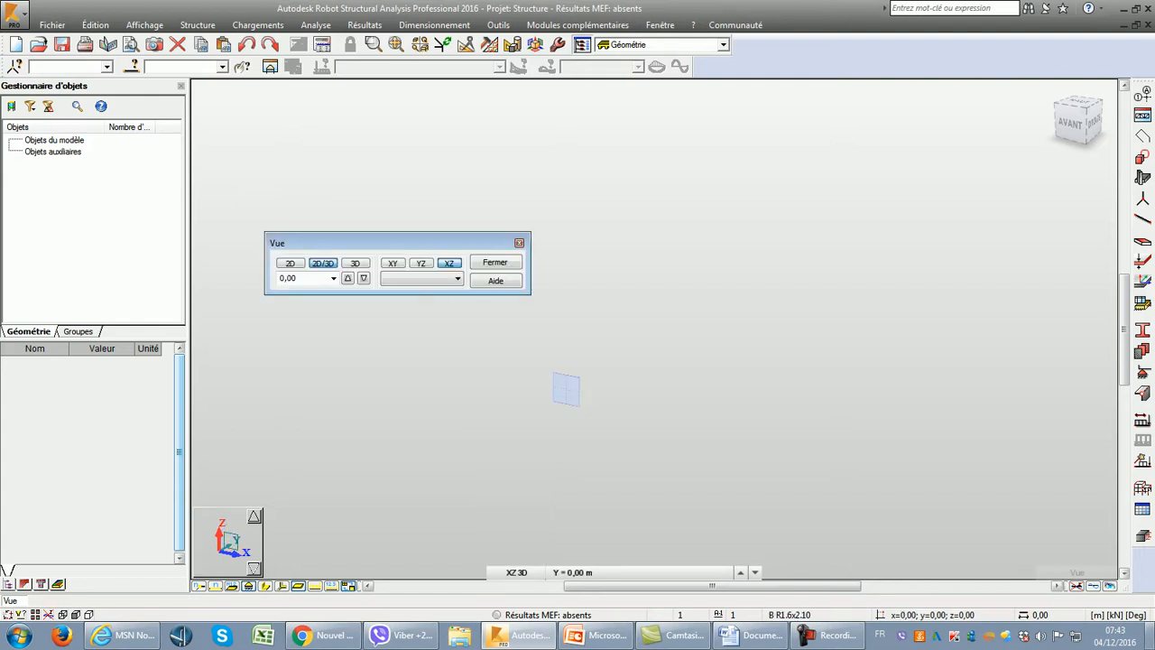
# Set the view to 2D, look through the XY, YZ and XZ work planes, and finish on XZ.
pyautogui.click(289, 262)
pyautogui.moveTo(388, 242); pyautogui.dragTo(285, 251)
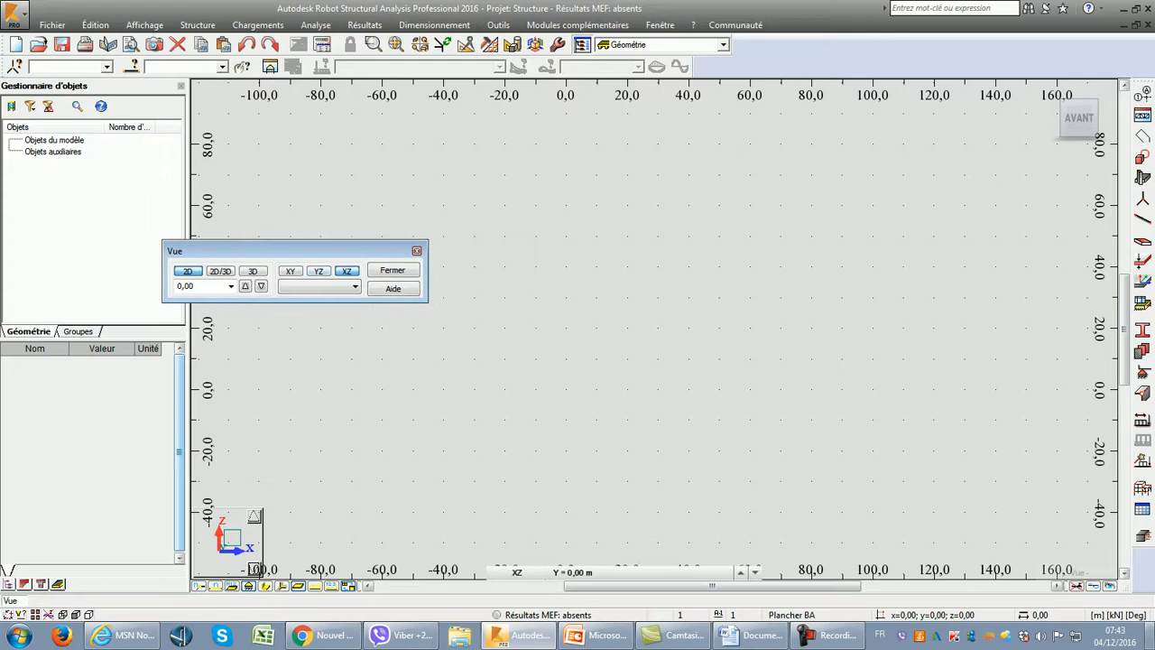
pyautogui.click(291, 271)
pyautogui.click(318, 270)
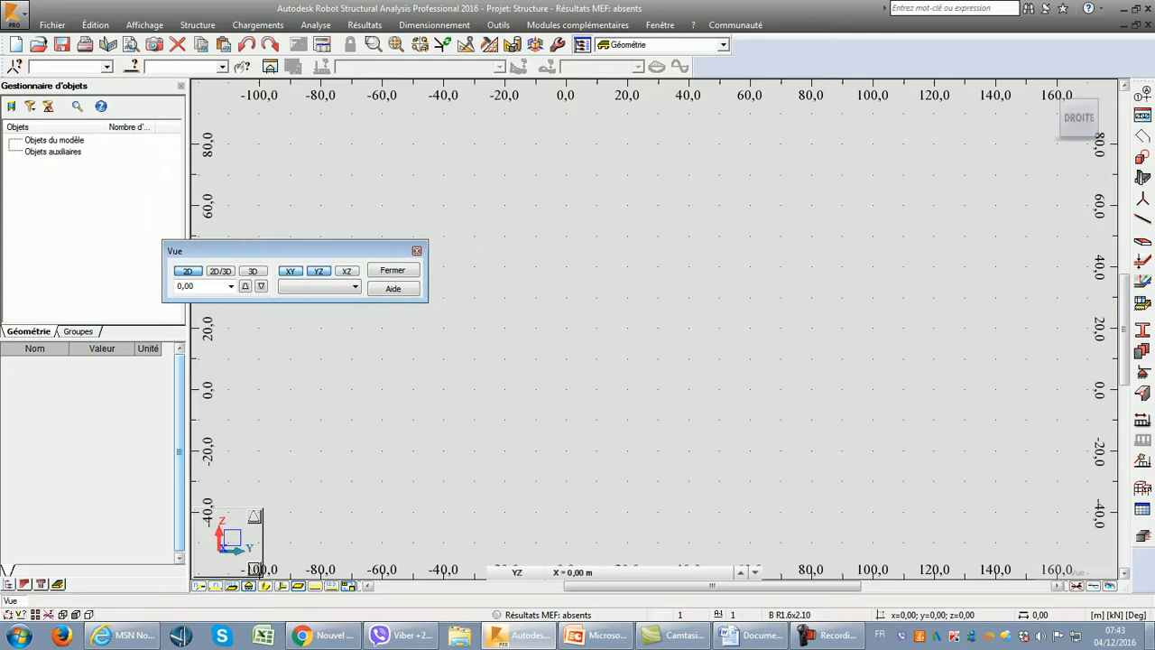
pyautogui.click(346, 270)
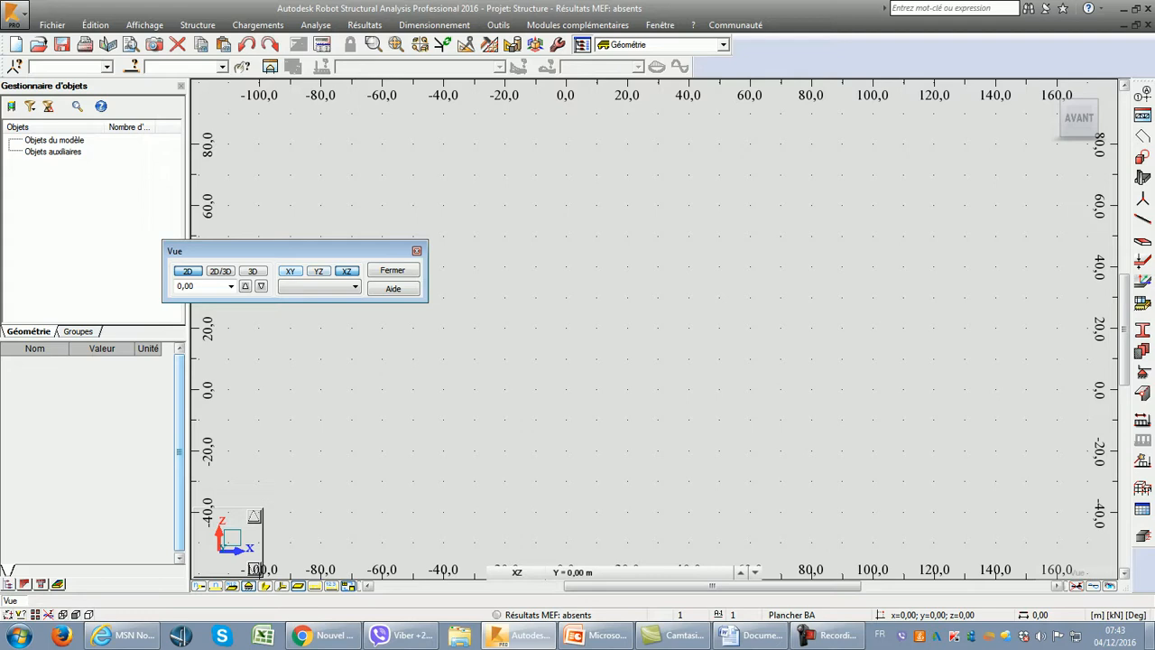
pyautogui.click(291, 271)
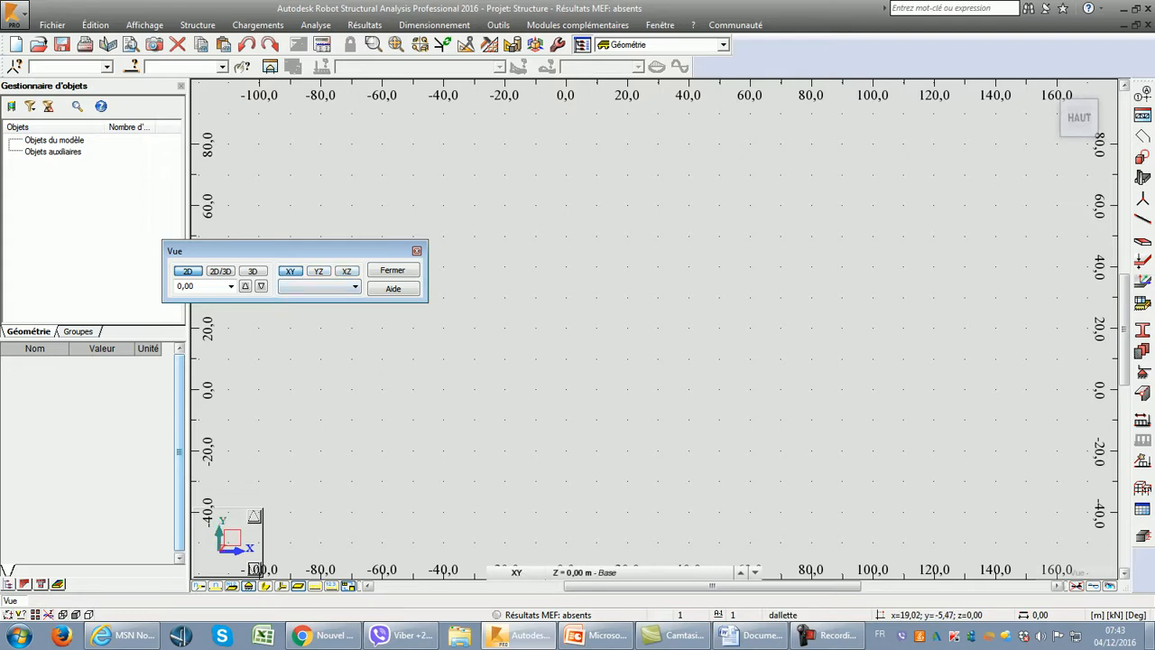
pyautogui.click(231, 286)
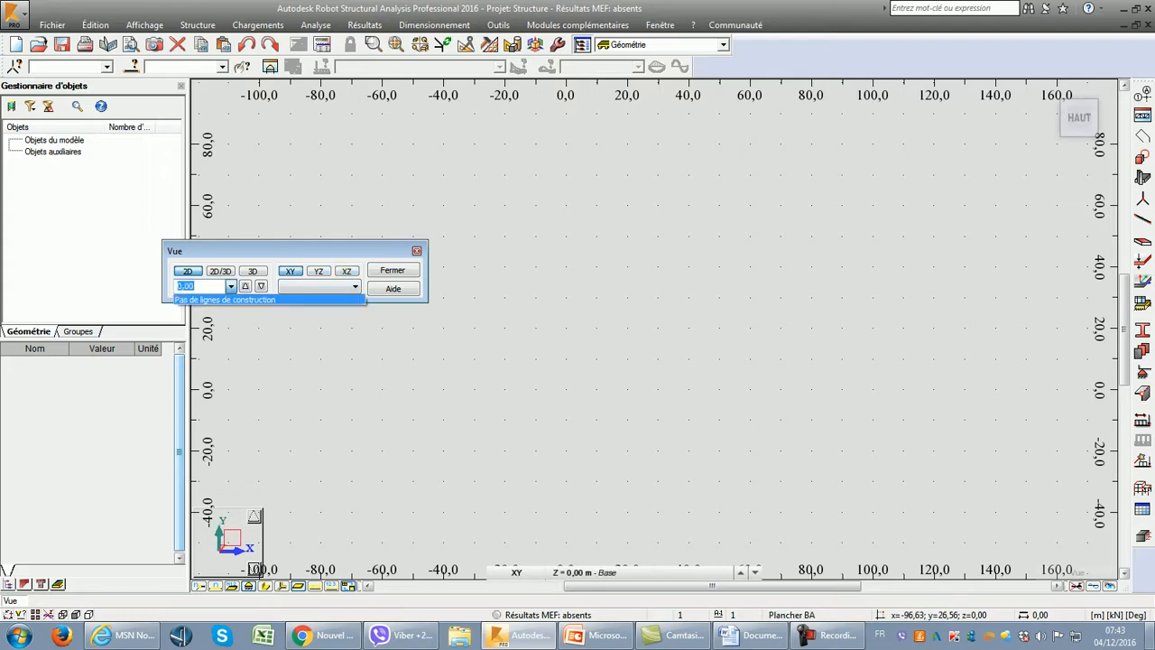
pyautogui.click(231, 286)
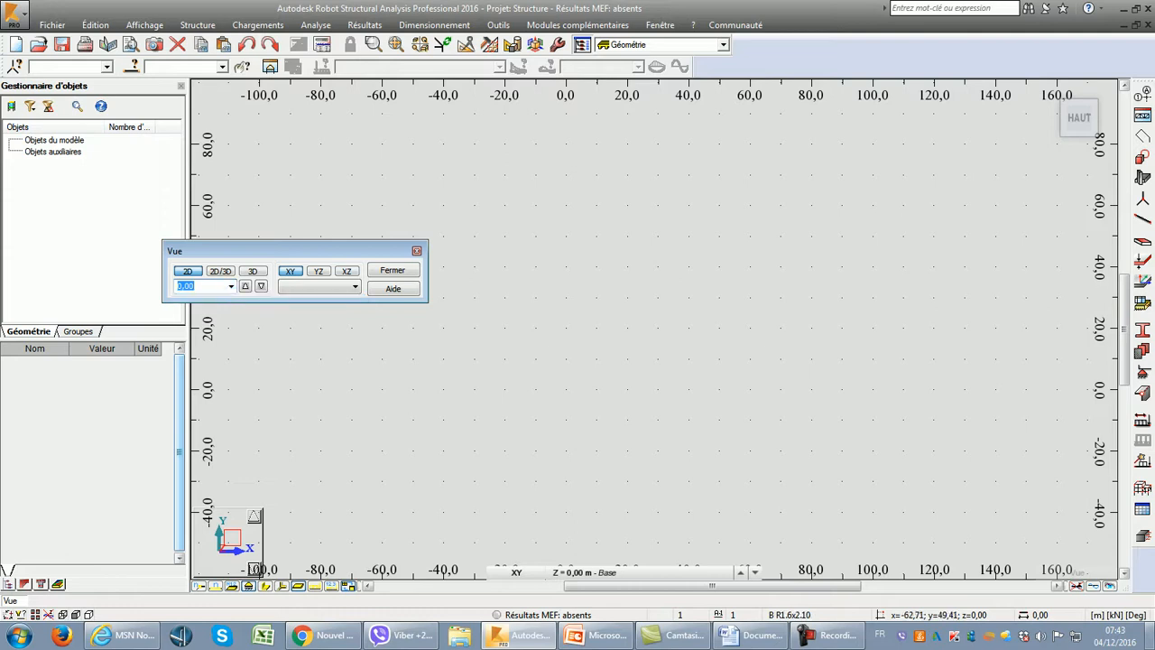
pyautogui.click(318, 271)
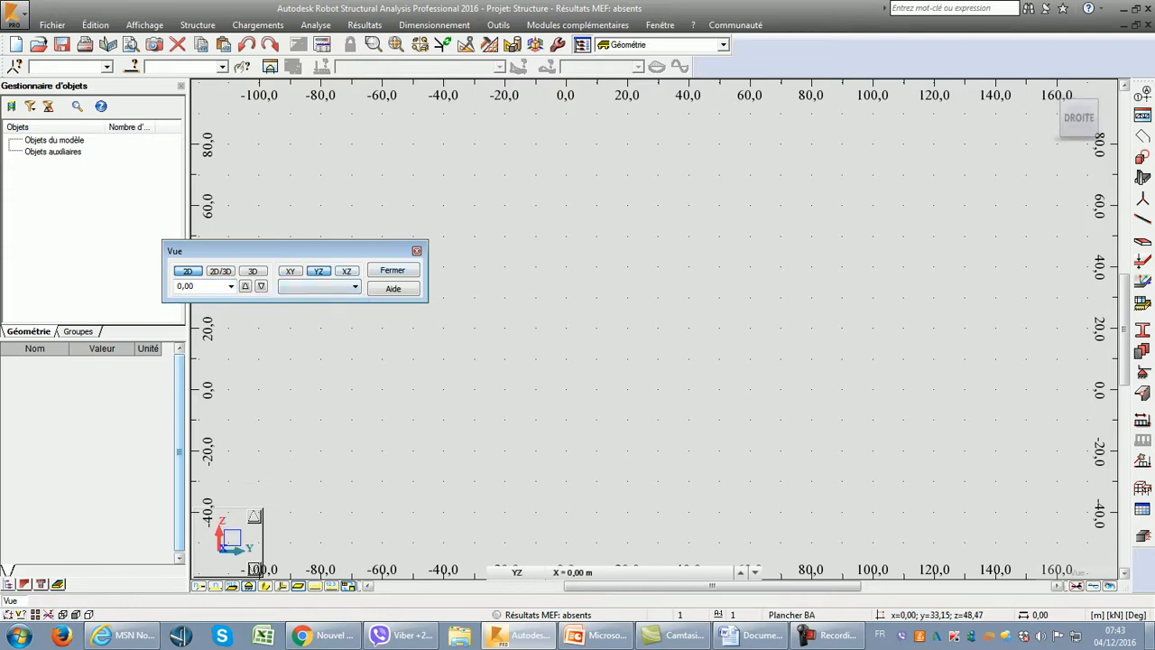
pyautogui.click(347, 270)
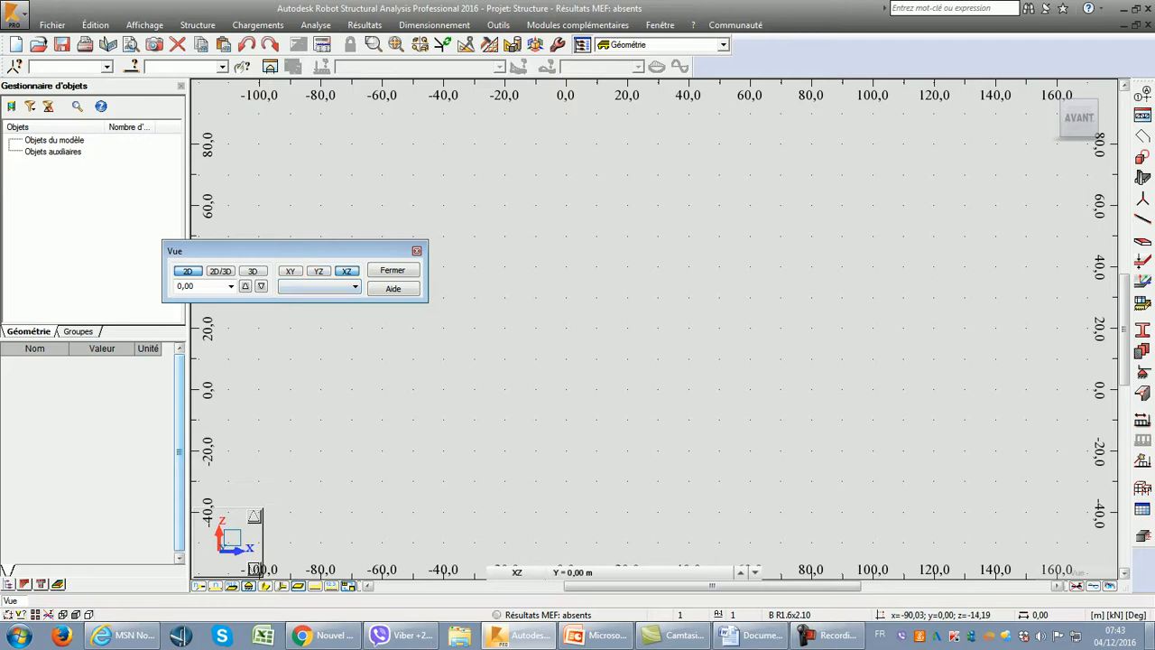
pyautogui.click(393, 270)
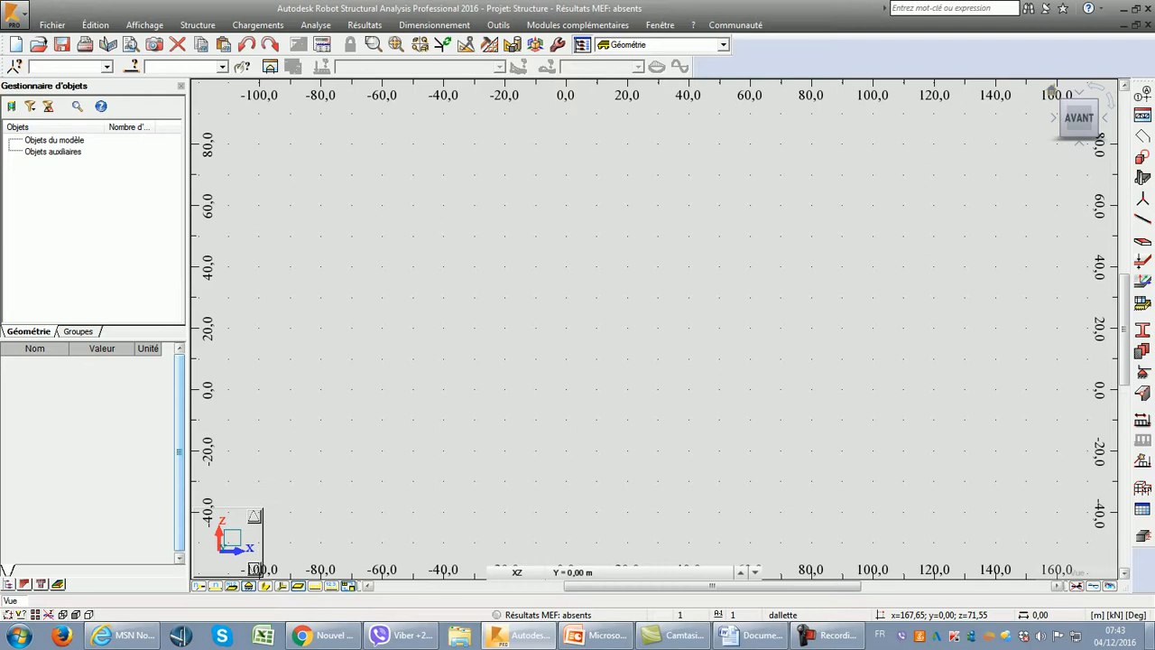
# Show the home 3D view and return to the 2D view of the XZ plane.
pyautogui.click(1051, 90)
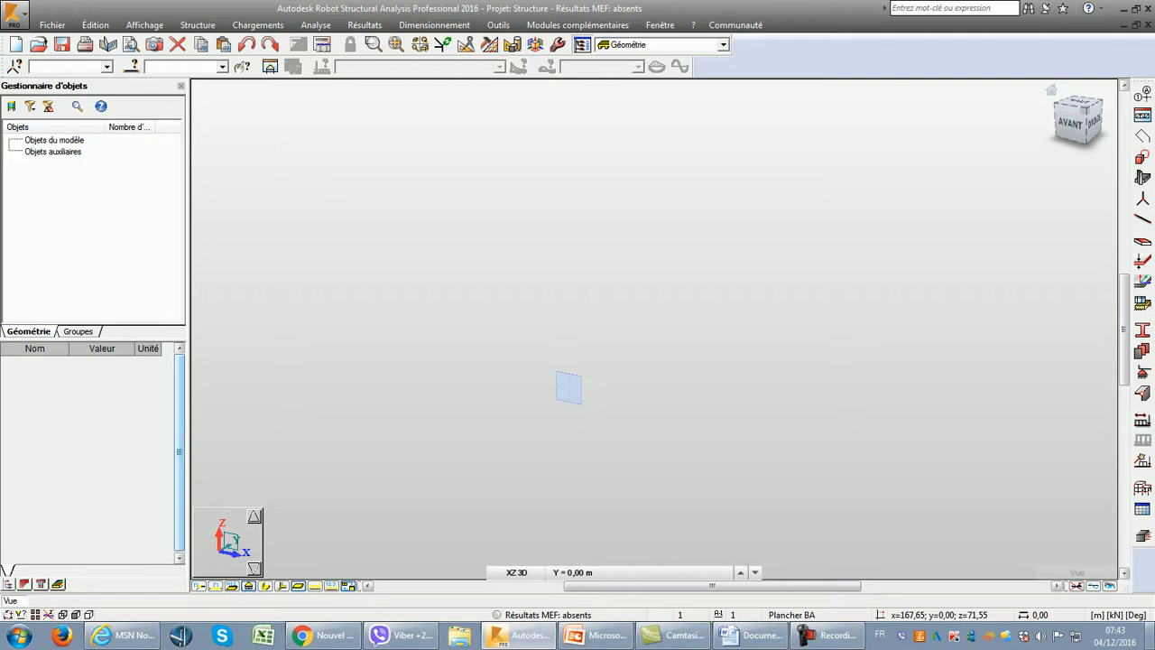
pyautogui.click(228, 541)
pyautogui.click(187, 270)
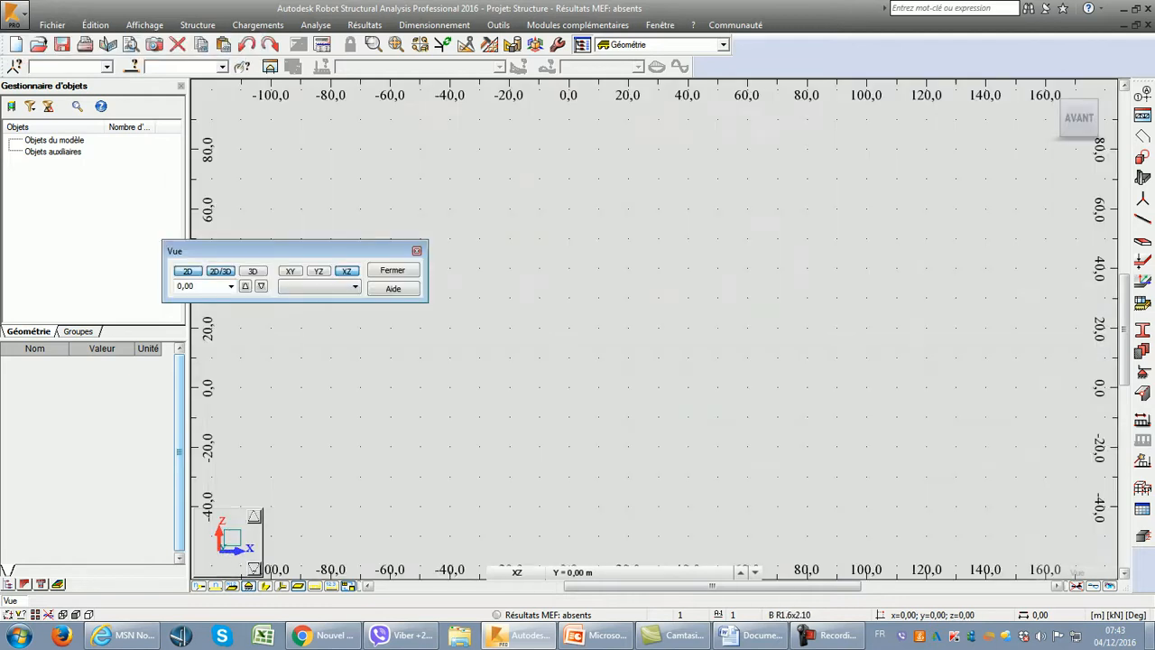
pyautogui.click(392, 270)
pyautogui.click(517, 572)
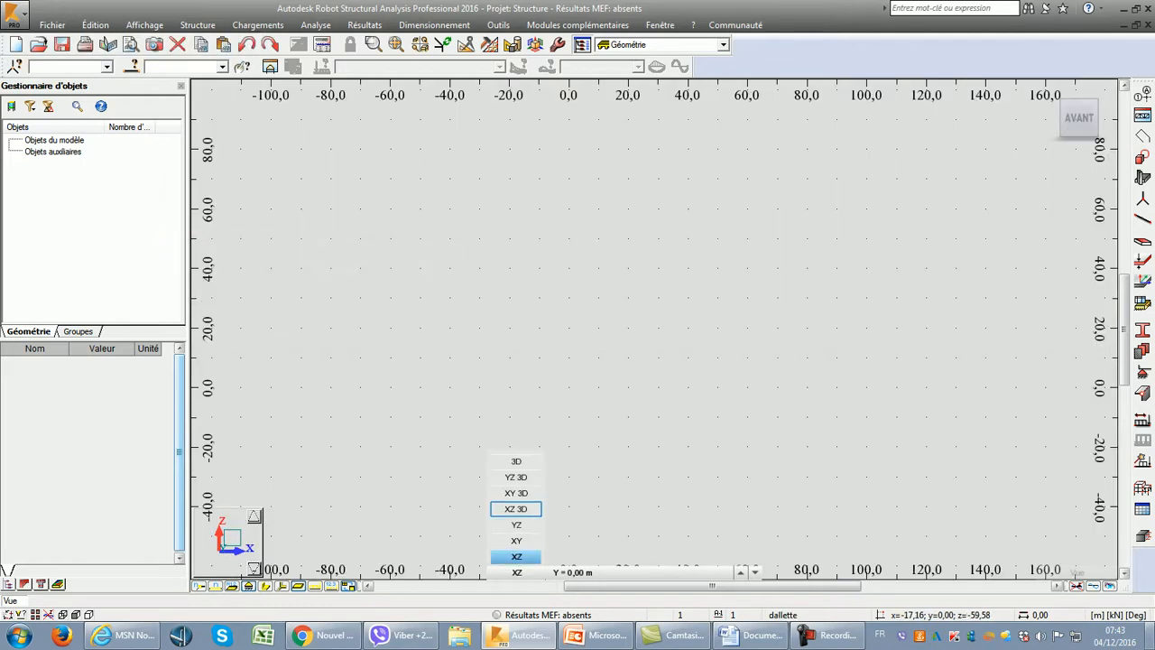
pyautogui.click(516, 538)
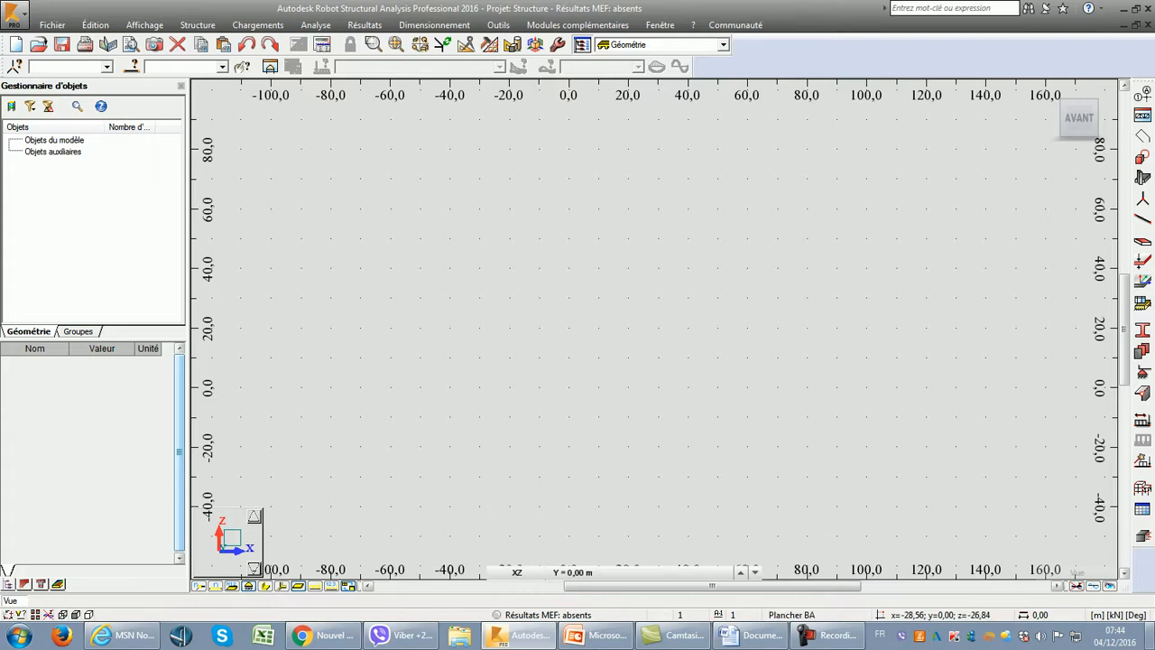
# Switch to the Word outline and highlight its first heading, PREFERENCES DE LA TACHE.
pyautogui.click(752, 635)
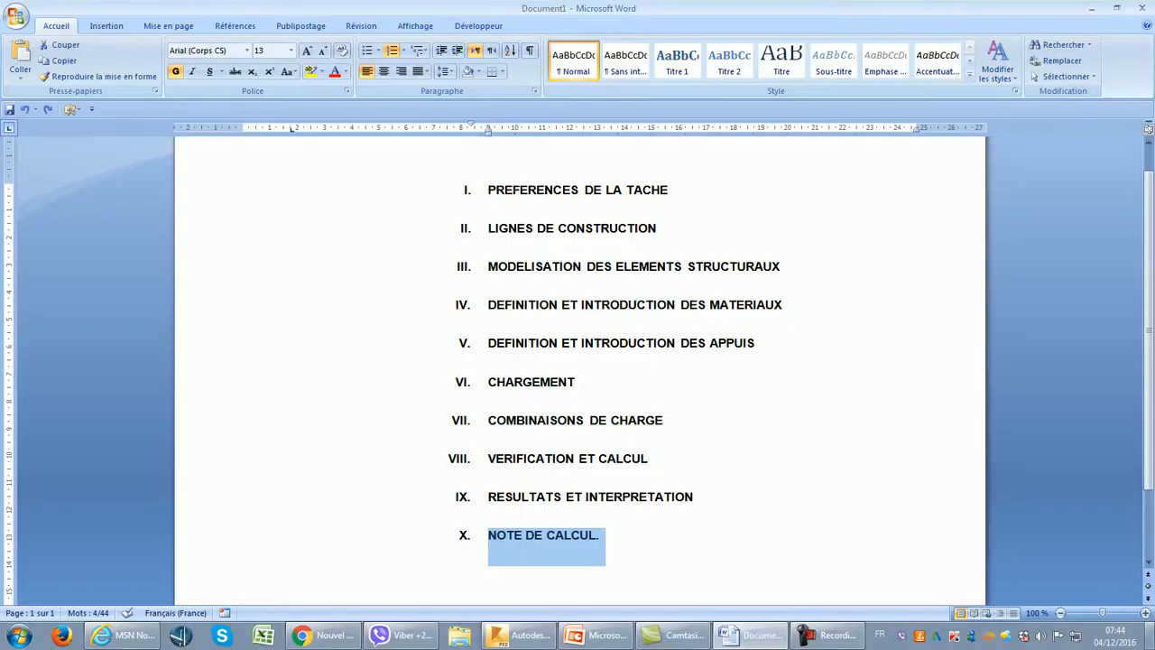
pyautogui.click(626, 225)
pyautogui.moveTo(686, 224); pyautogui.dragTo(505, 224)
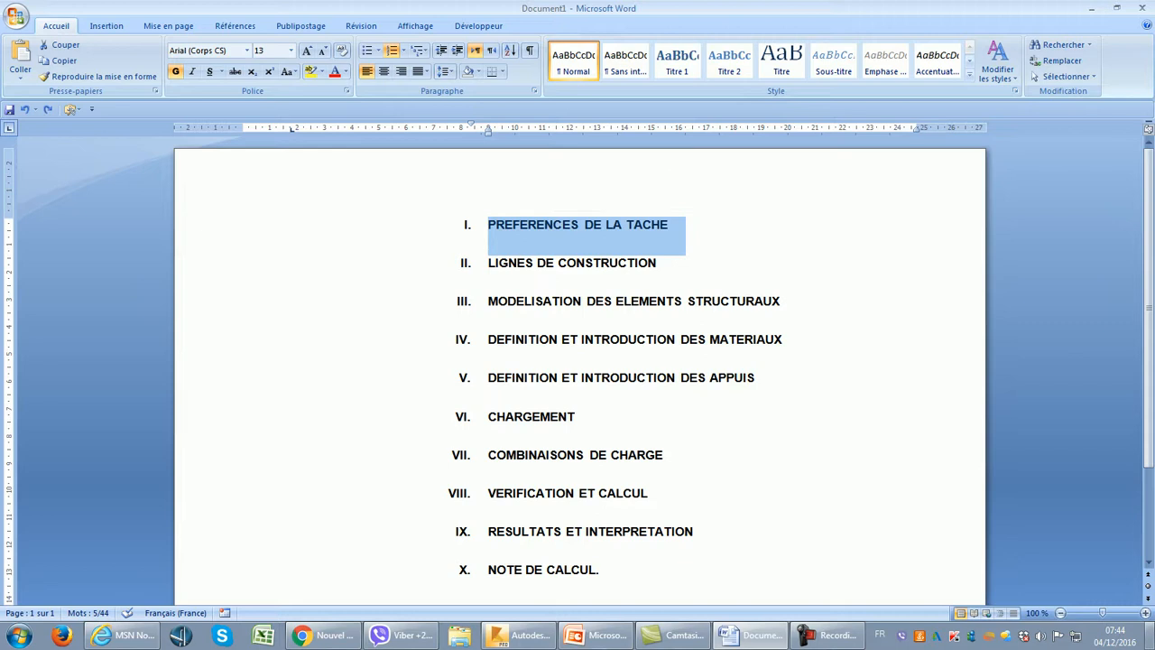
# Review the topic outline in Word and PowerPoint, and return to Robot Structural Analysis.
pyautogui.click(521, 635)
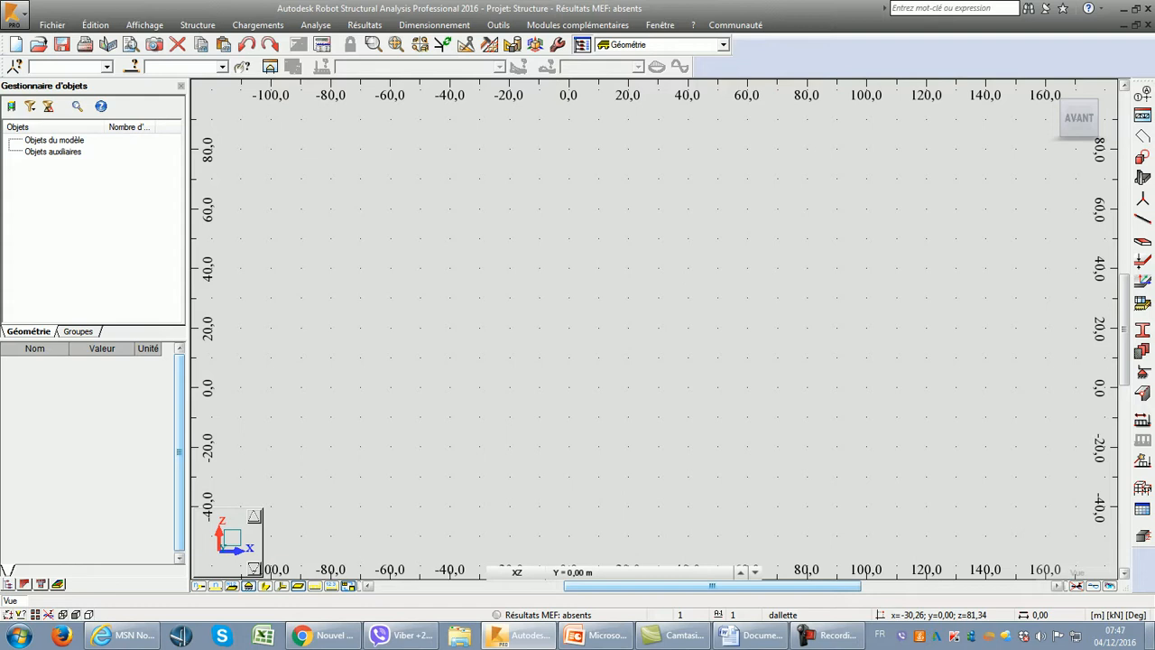
pyautogui.click(754, 634)
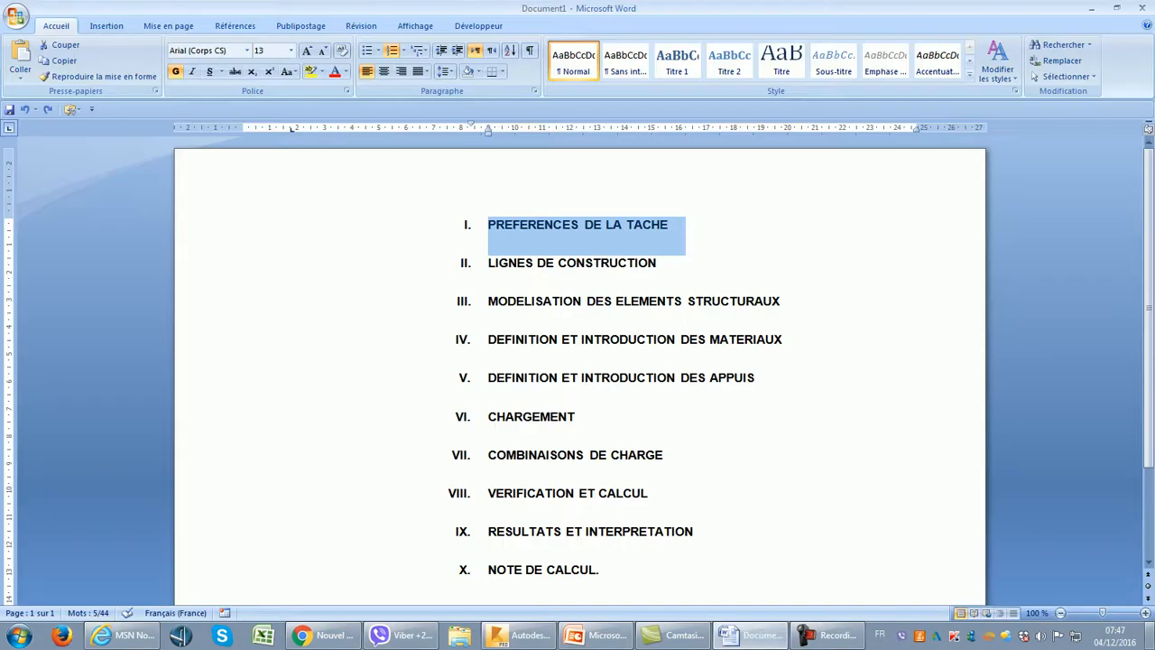
pyautogui.click(595, 634)
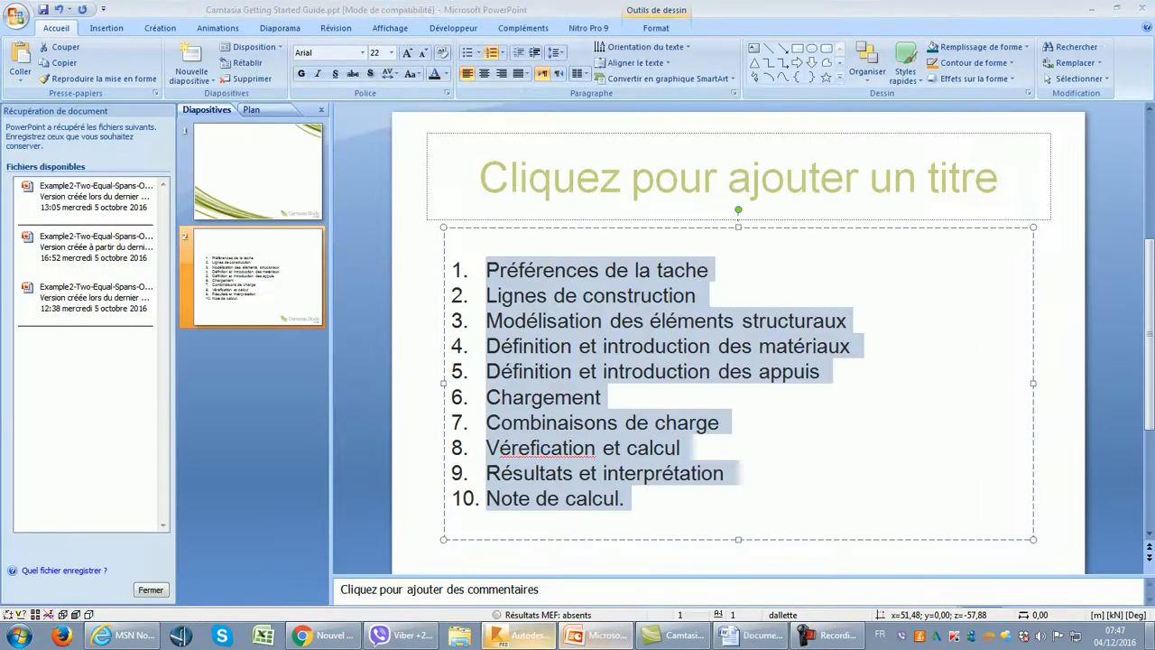
pyautogui.click(519, 634)
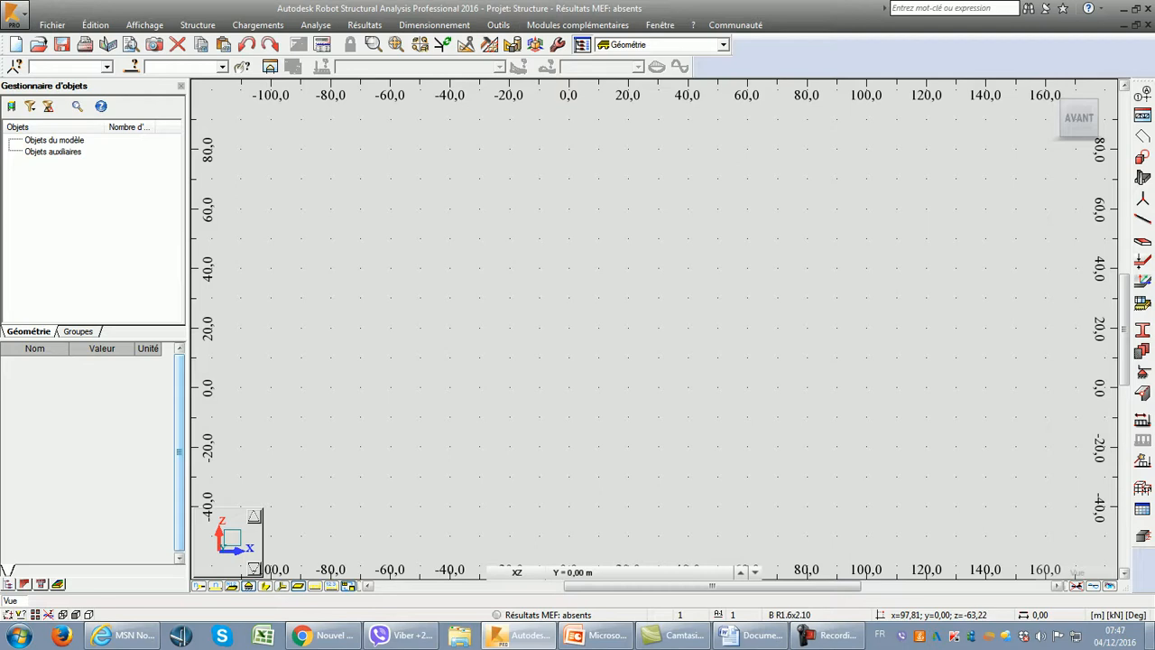
pyautogui.click(826, 635)
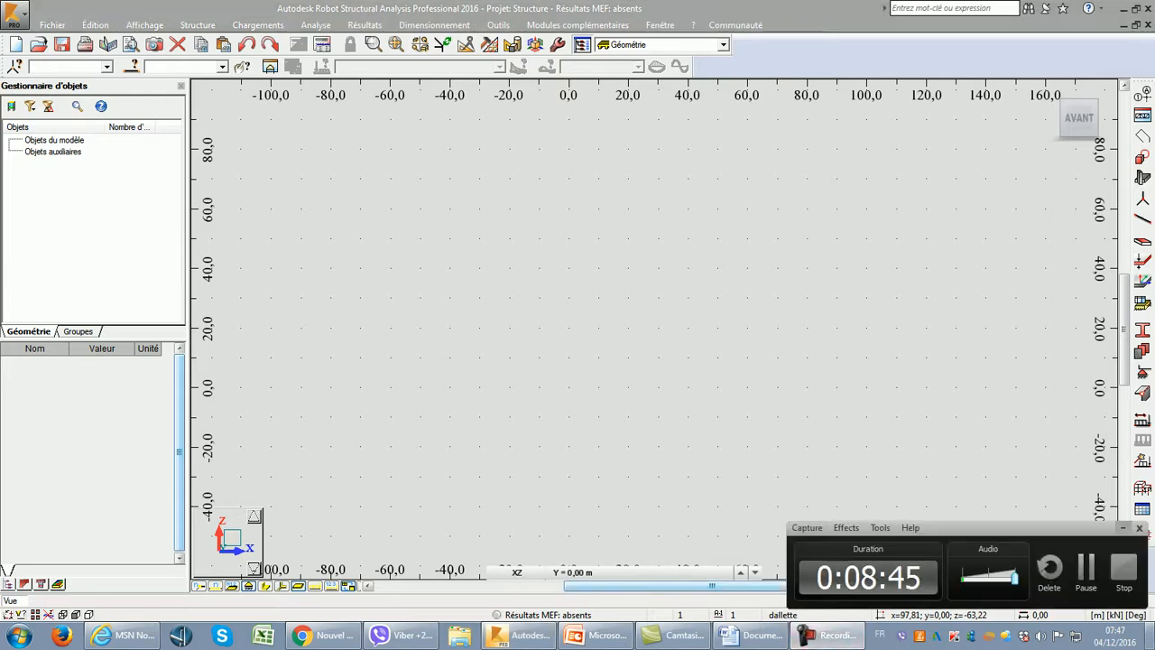
pyautogui.click(1123, 527)
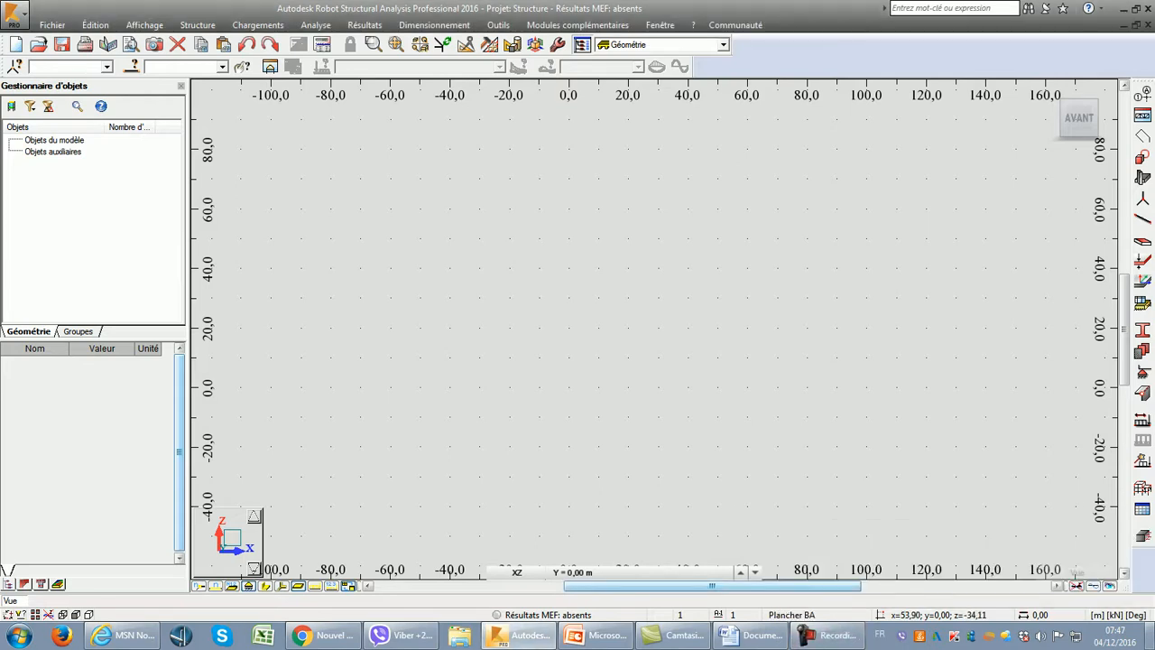
pyautogui.click(751, 635)
pyautogui.click(517, 635)
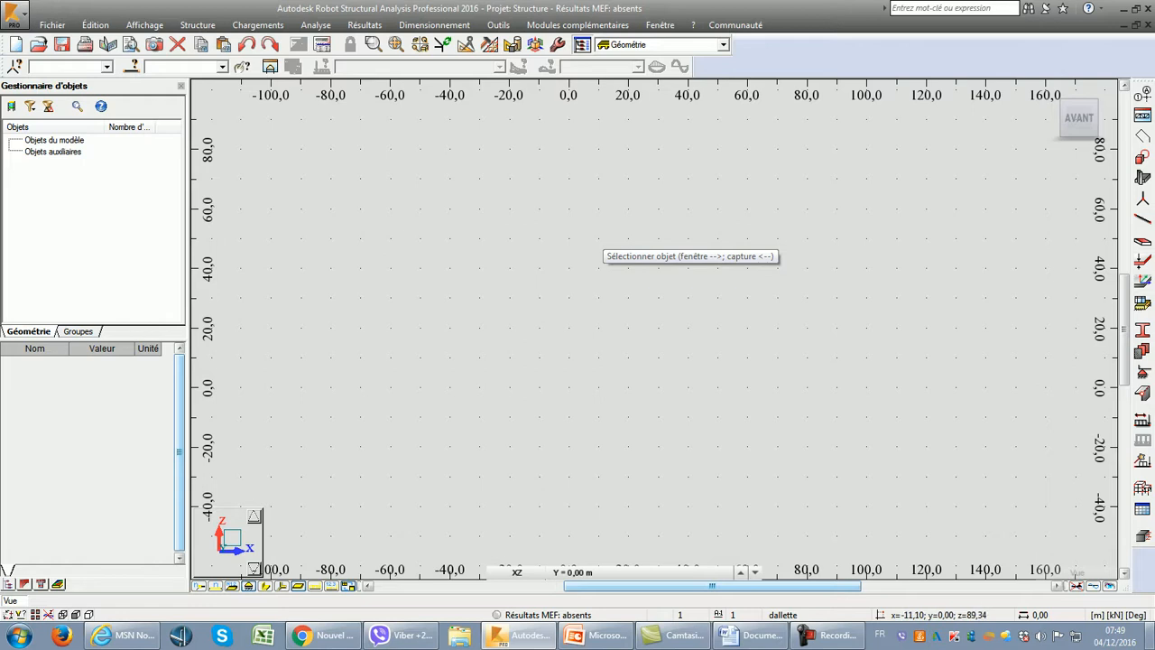
# Open the job preferences (Préférences de la tâche) and display the Dimensions settings under Unités et formats.
pyautogui.click(498, 24)
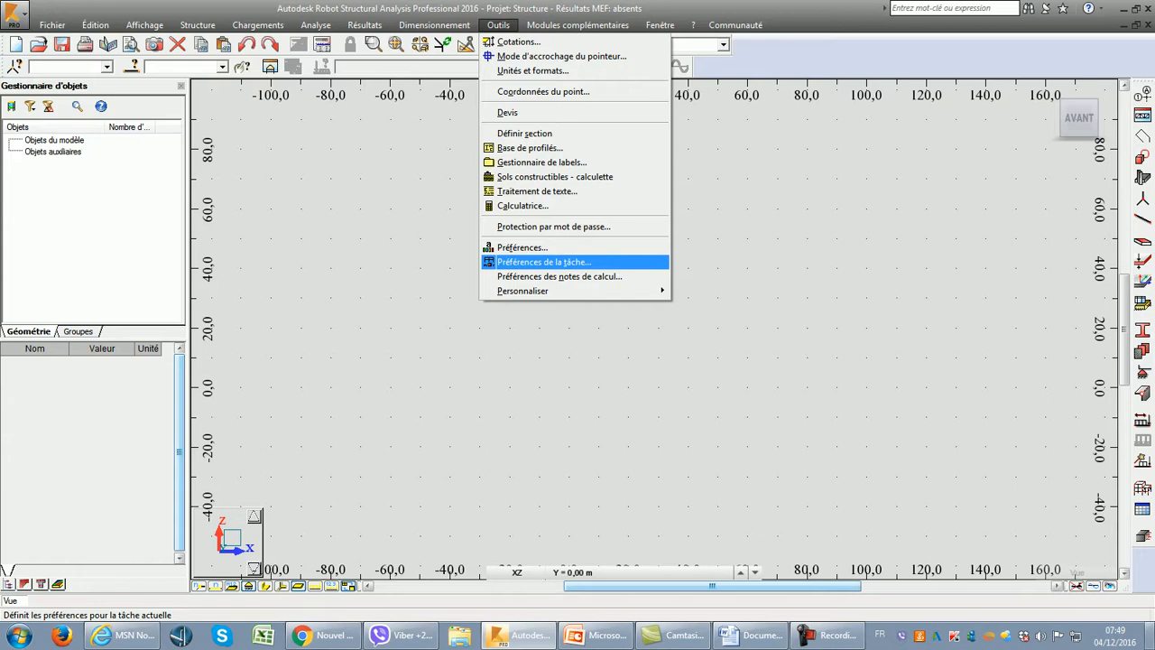
pyautogui.press('Return')
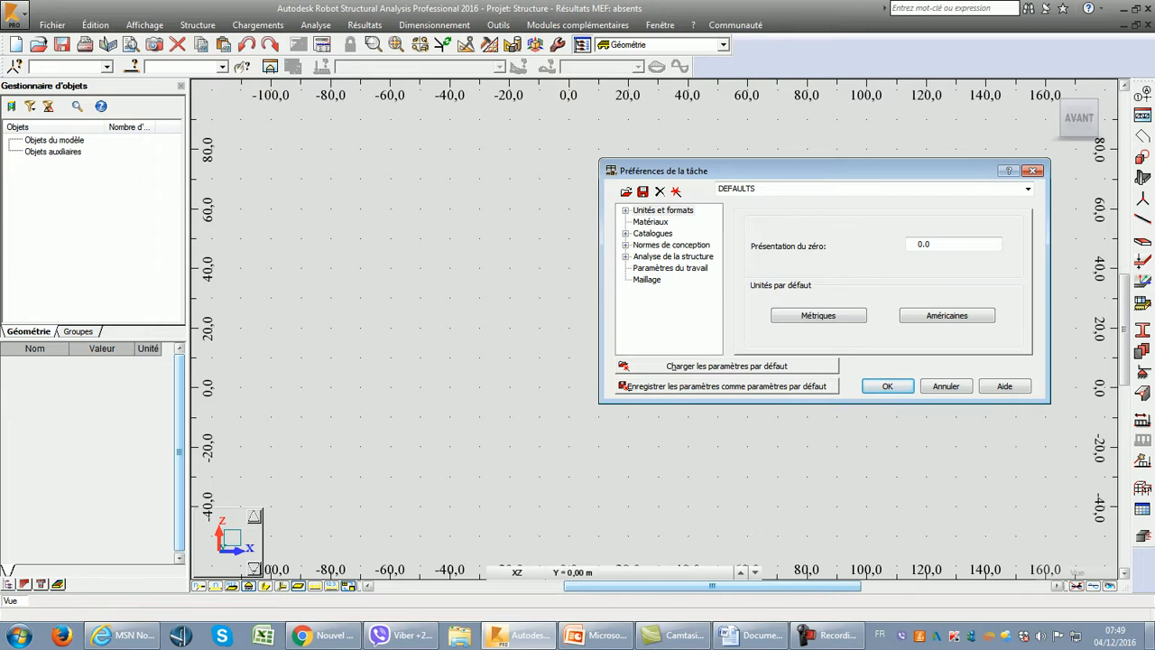
pyautogui.click(626, 210)
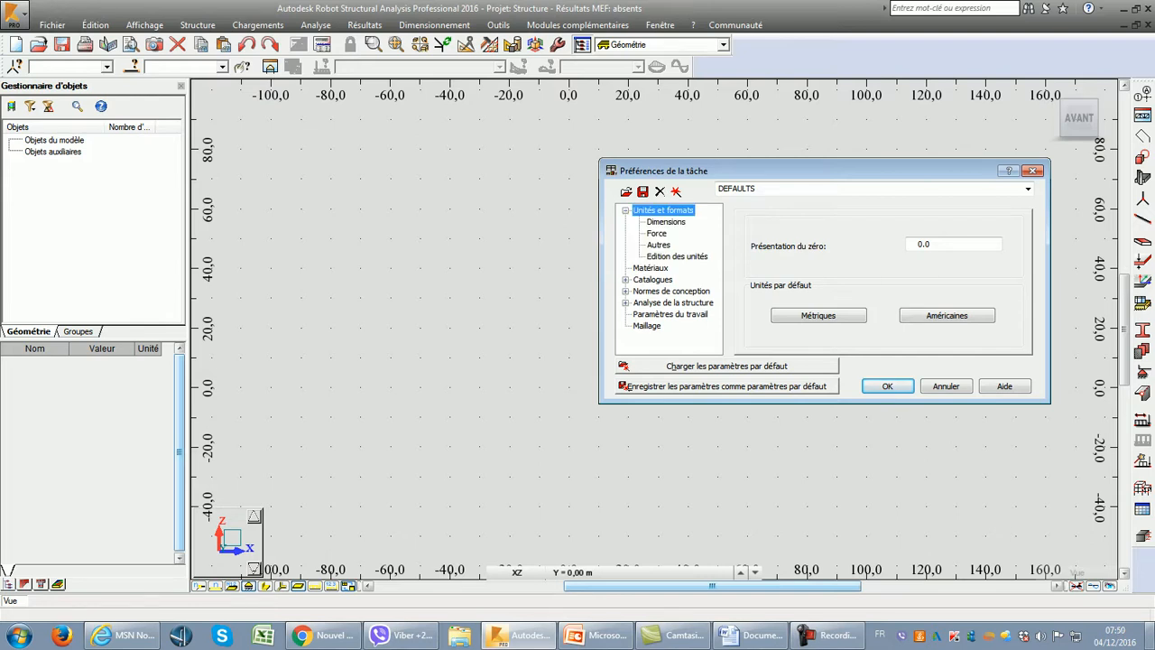
pyautogui.click(665, 221)
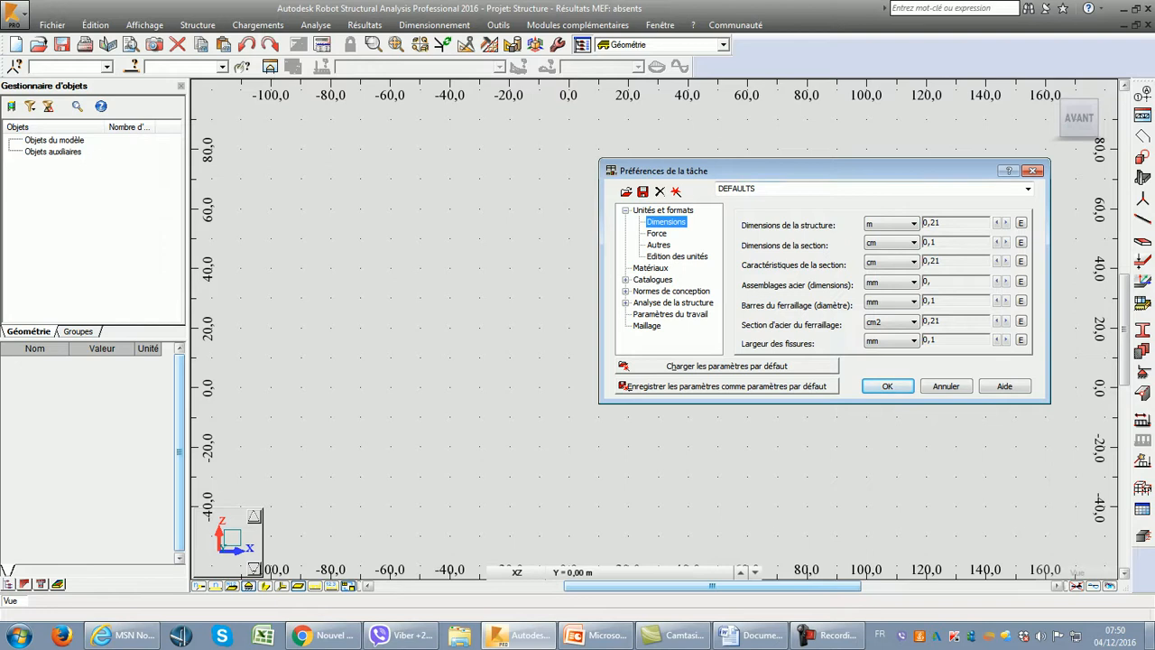
pyautogui.moveTo(794, 170); pyautogui.dragTo(730, 169)
pyautogui.click(673, 187)
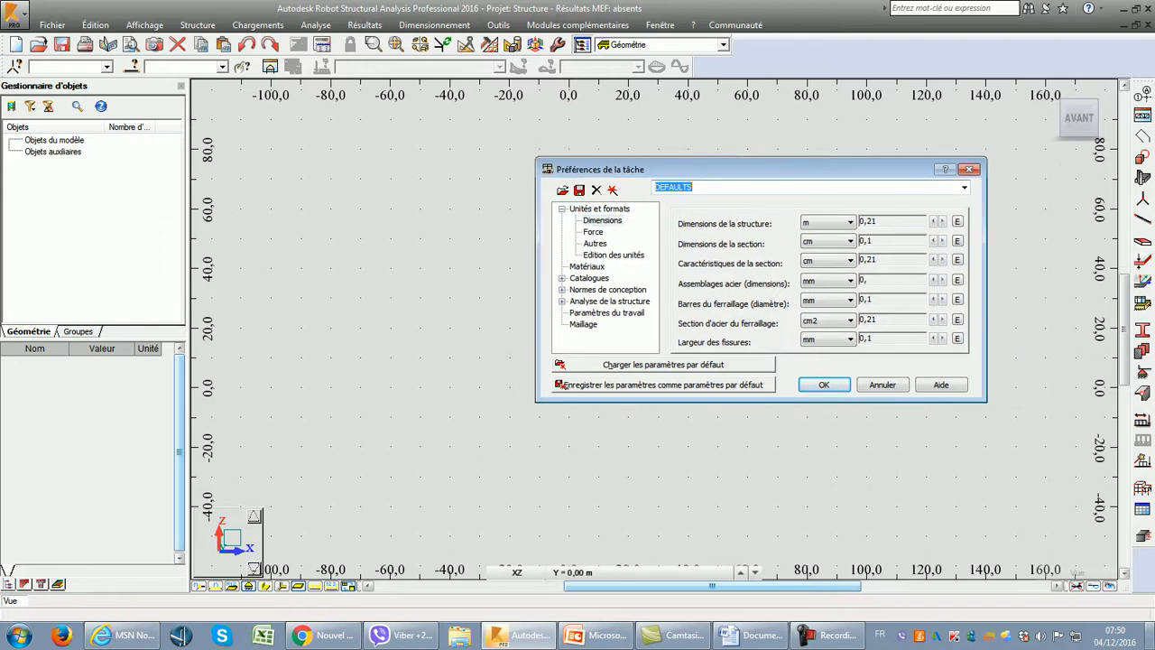
pyautogui.click(692, 186)
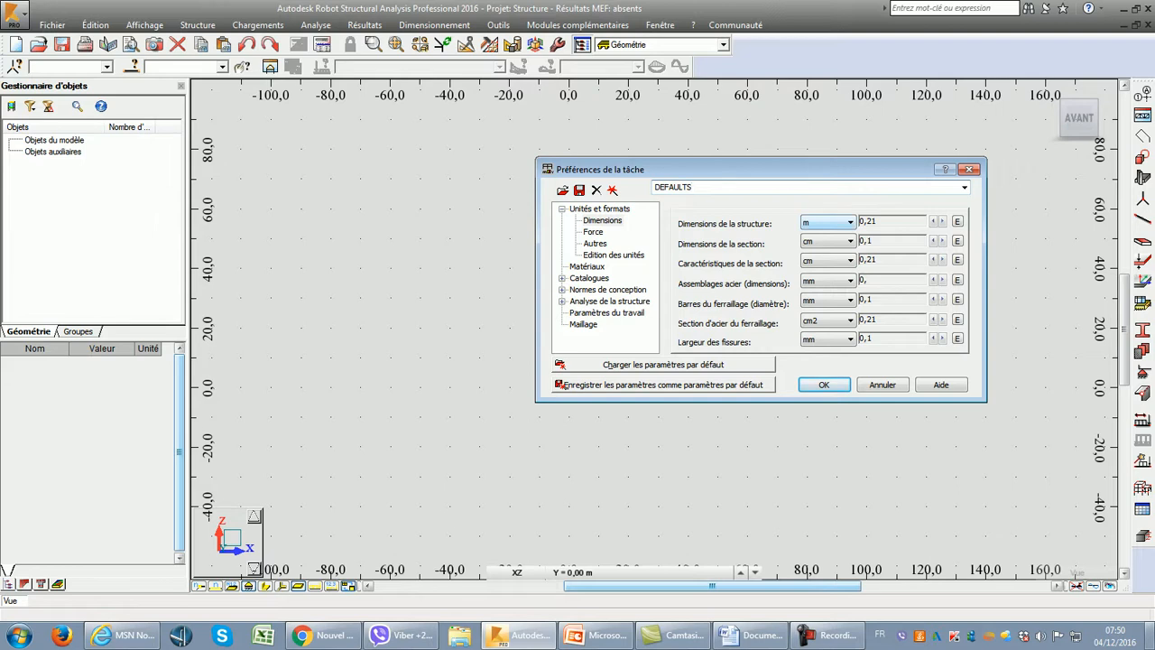
# Keep metres as the structure dimension unit and set its precision to one decimal place (0,1).
pyautogui.click(828, 222)
pyautogui.click(828, 261)
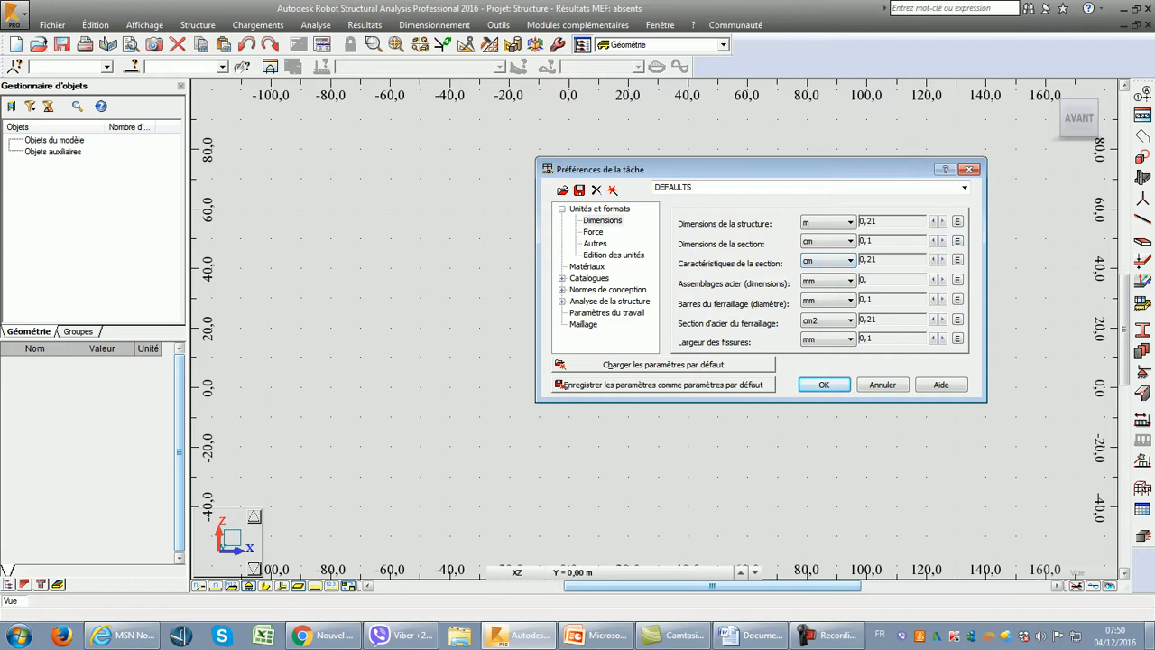
pyautogui.click(942, 221)
pyautogui.click(942, 221)
pyautogui.click(942, 221)
pyautogui.click(942, 221)
pyautogui.click(933, 221)
pyautogui.click(933, 221)
pyautogui.click(933, 221)
pyautogui.click(933, 221)
pyautogui.click(933, 221)
# Examine the units available for the section dimensions and keep cm.
pyautogui.click(850, 240)
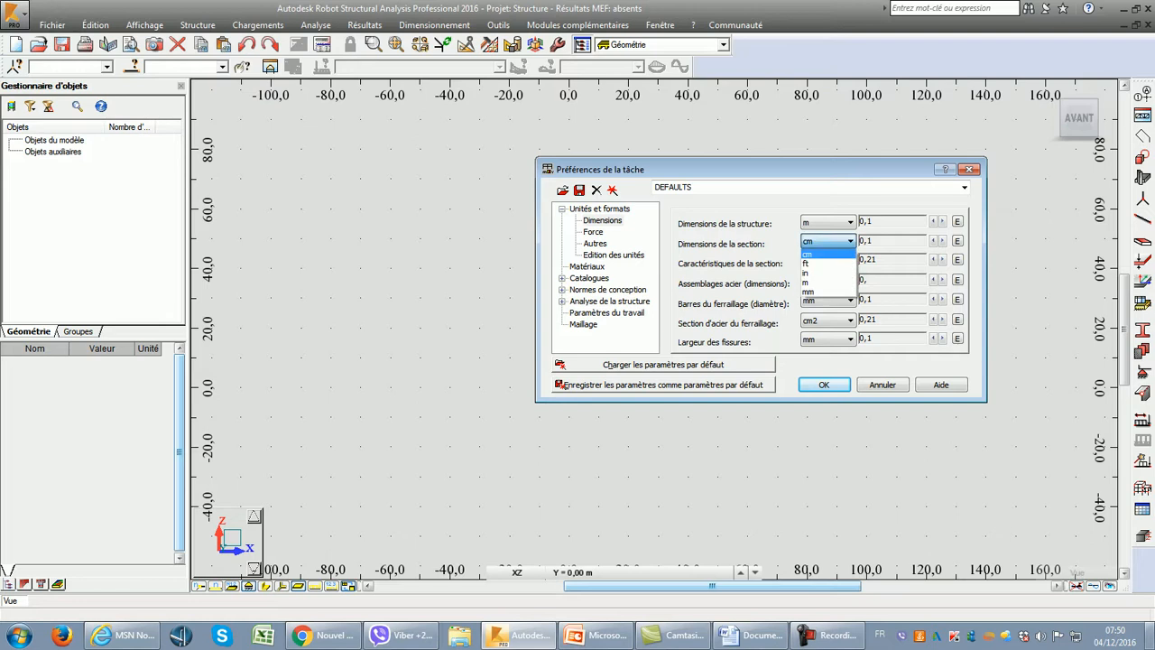
pyautogui.click(828, 241)
pyautogui.click(829, 241)
pyautogui.press('Escape')
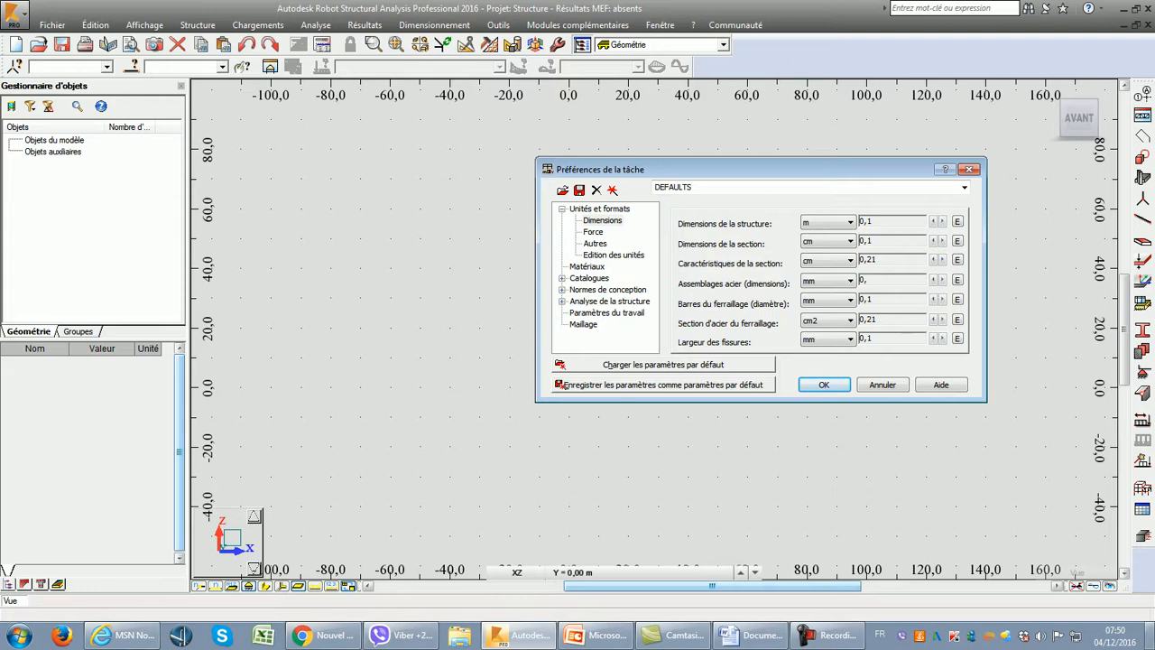
# Display the Force settings of the job preferences and keep kN as the force unit.
pyautogui.click(592, 232)
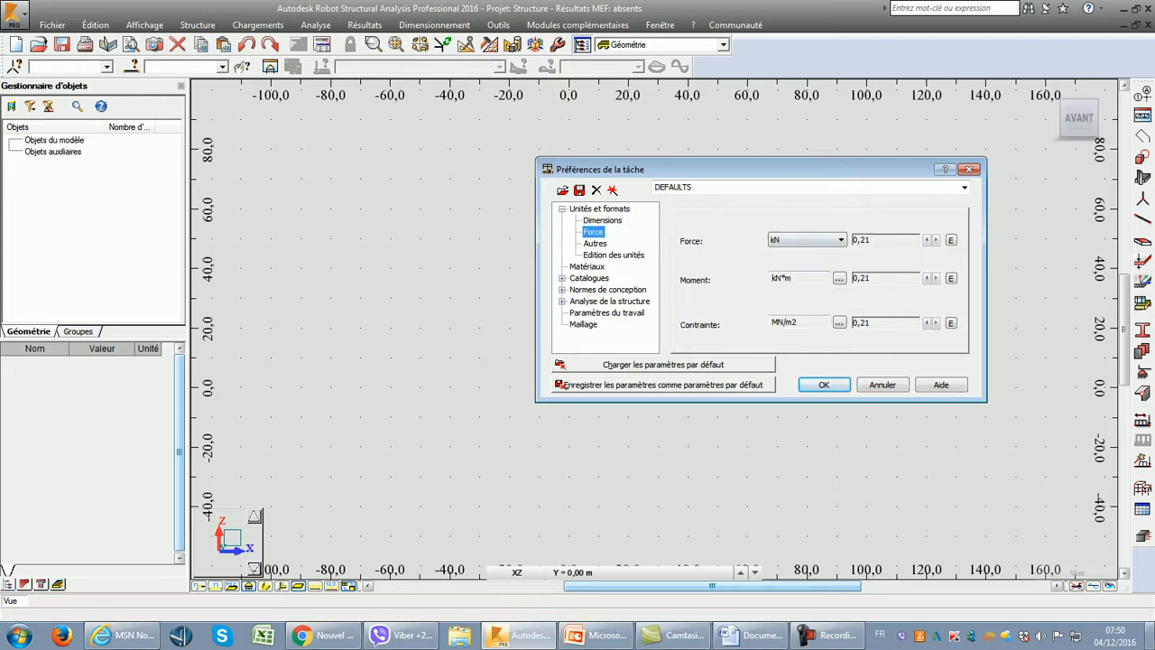
pyautogui.click(805, 239)
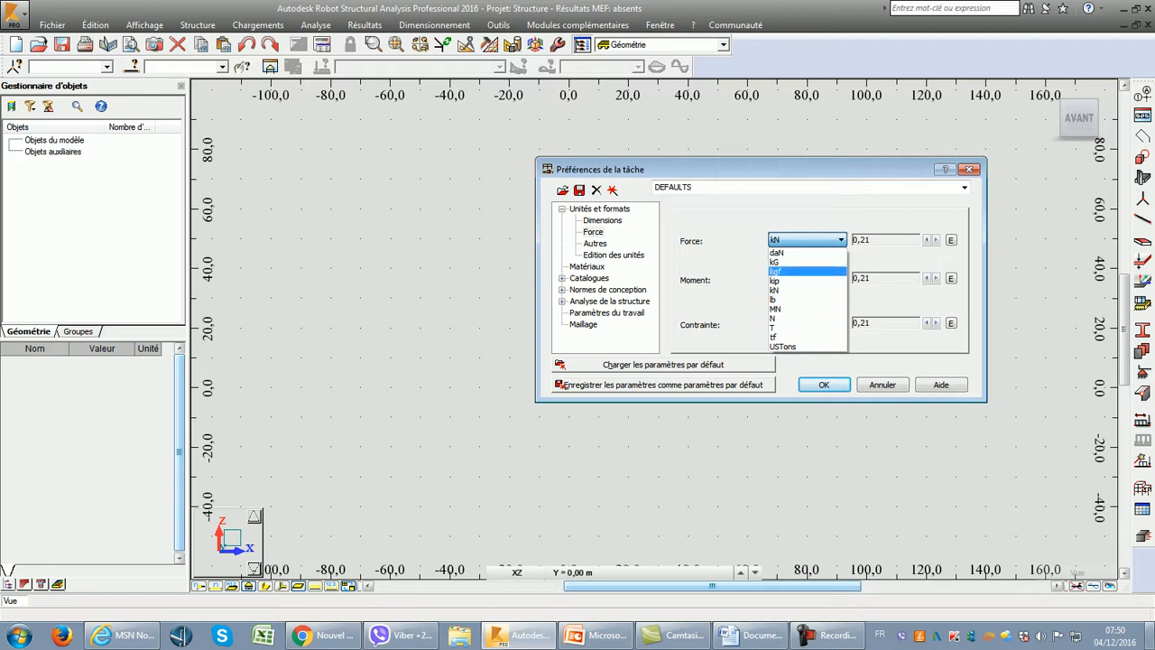
pyautogui.click(785, 290)
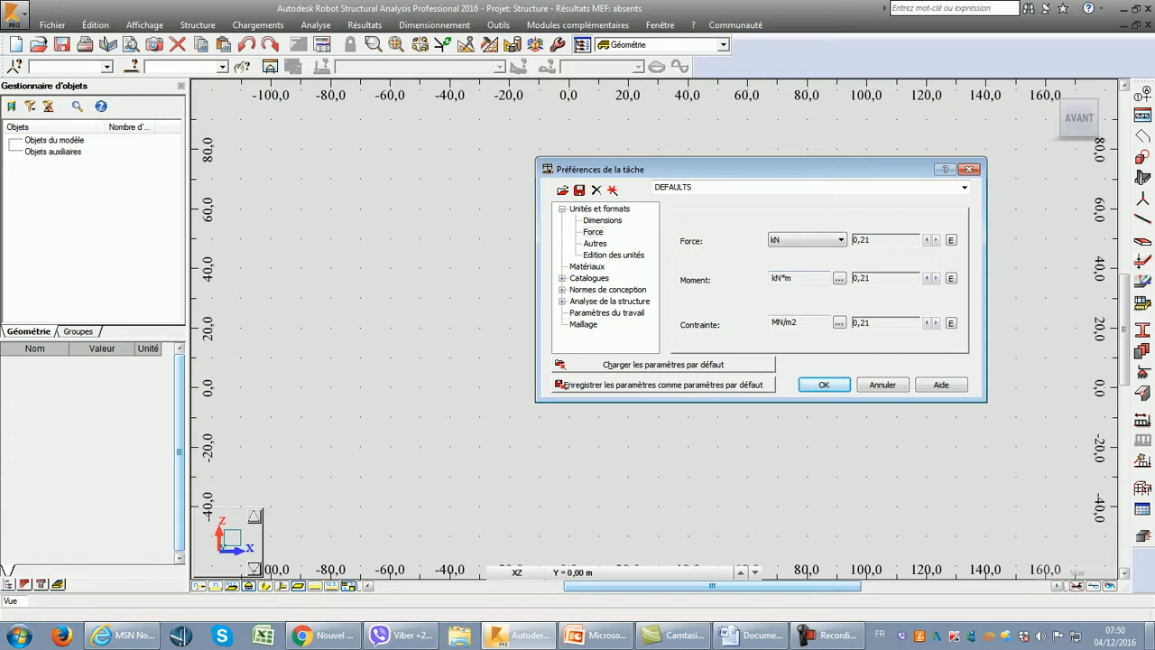
# Set the moment unit to MN*m by choosing MN as its force unit.
pyautogui.click(838, 278)
pyautogui.moveTo(763, 223); pyautogui.dragTo(609, 173)
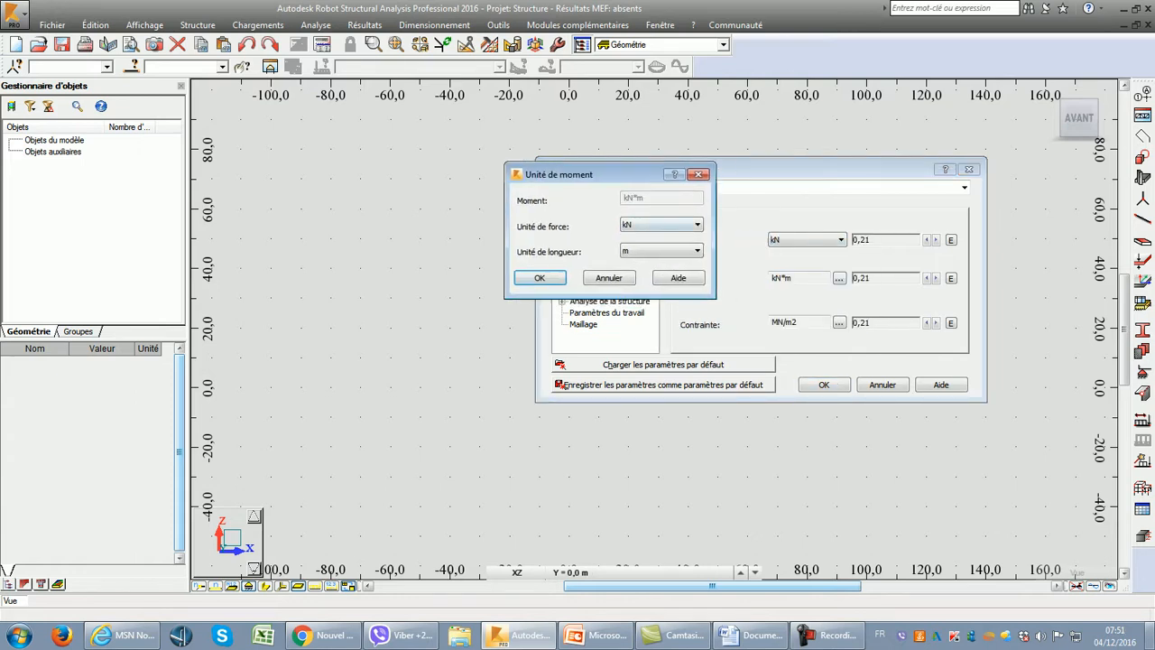
pyautogui.click(660, 225)
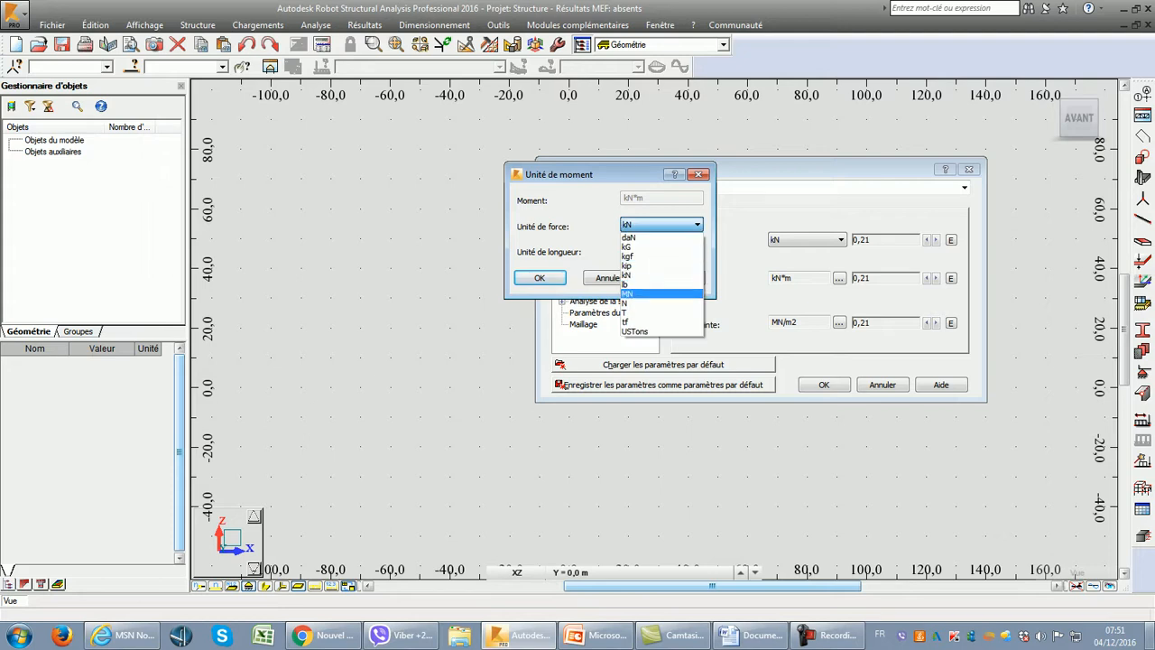
pyautogui.click(661, 294)
pyautogui.click(539, 278)
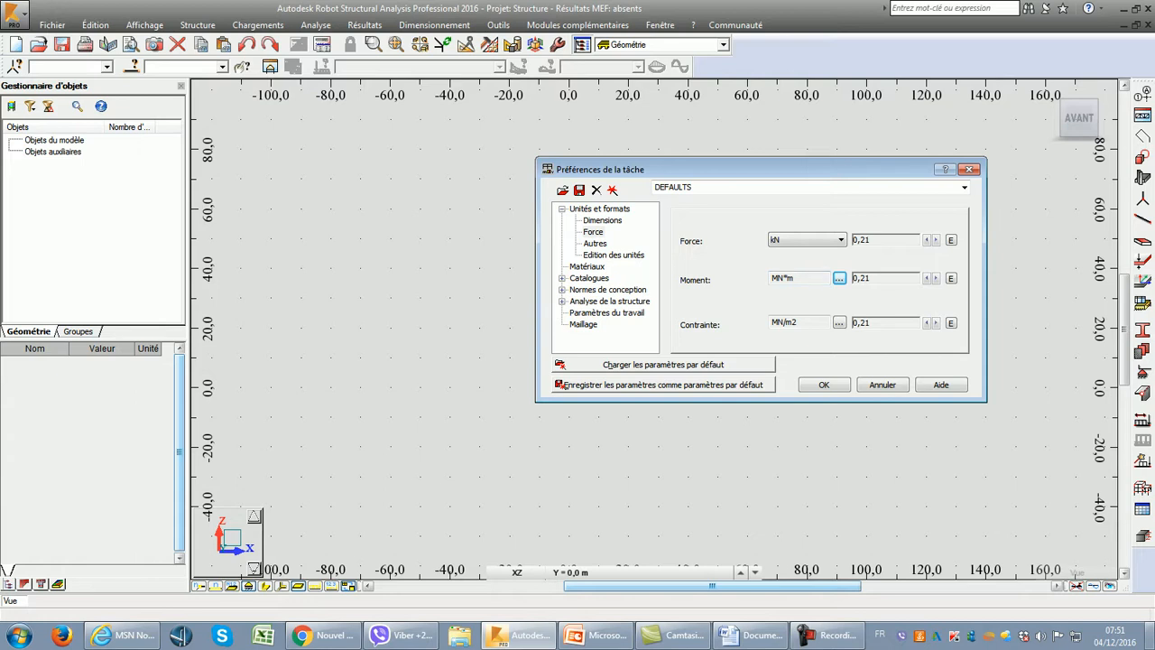
pyautogui.moveTo(795, 278); pyautogui.dragTo(771, 277)
# Set the stress unit (Contrainte) to kN/m2 by choosing kN as its force unit.
pyautogui.click(839, 322)
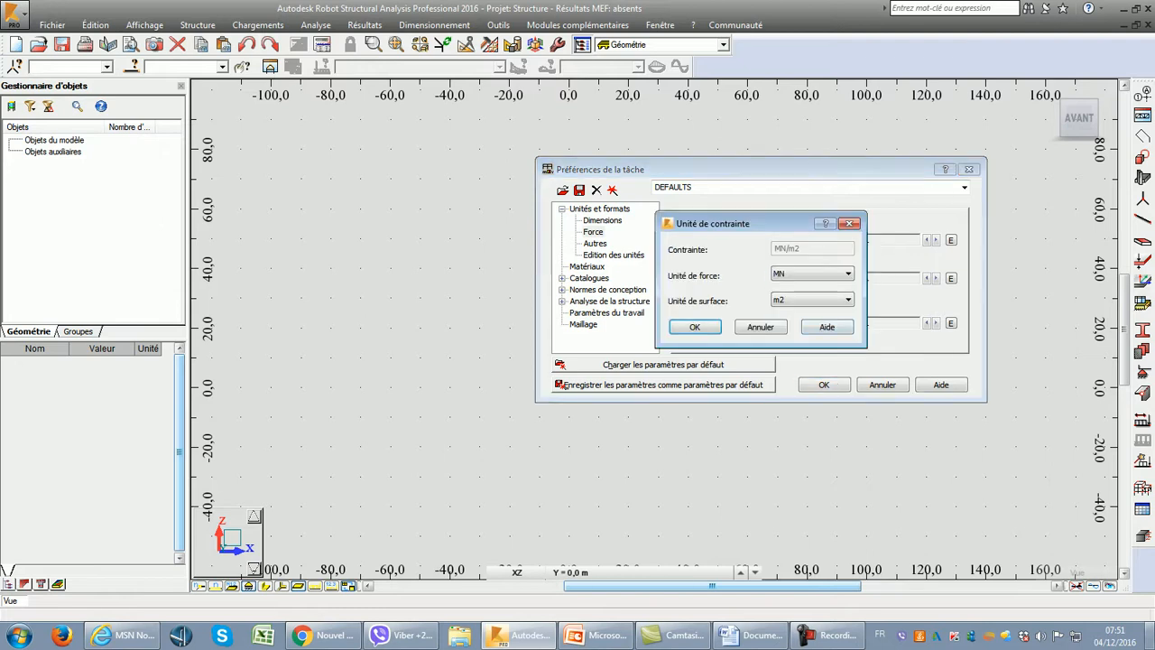
pyautogui.click(827, 274)
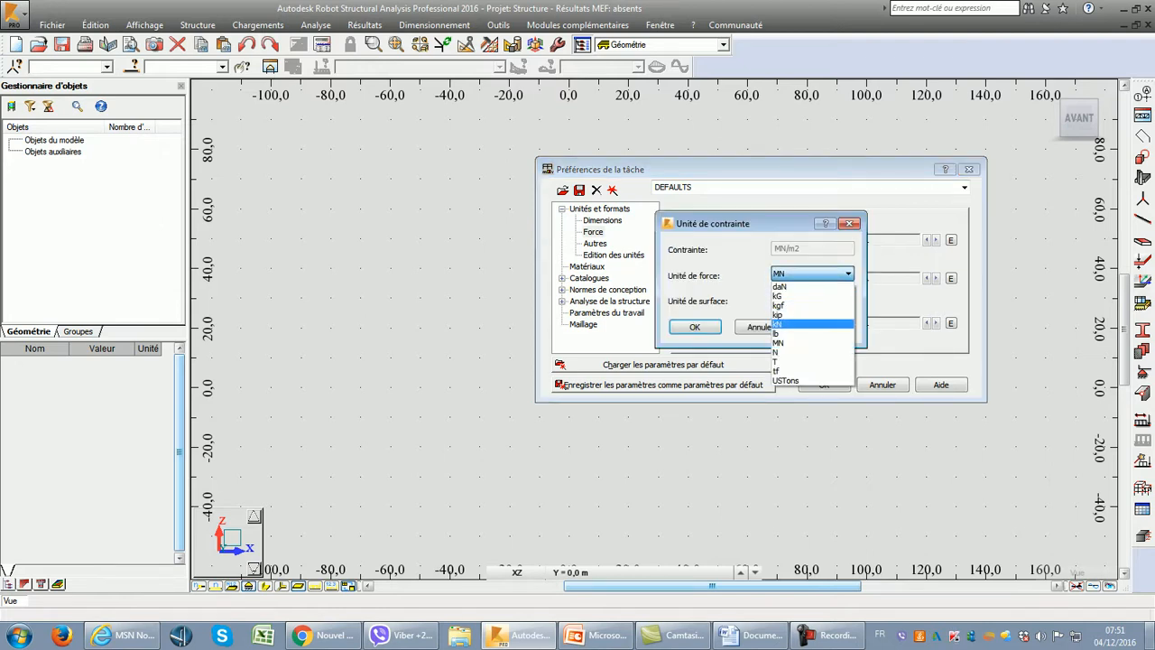
pyautogui.click(821, 323)
pyautogui.click(695, 326)
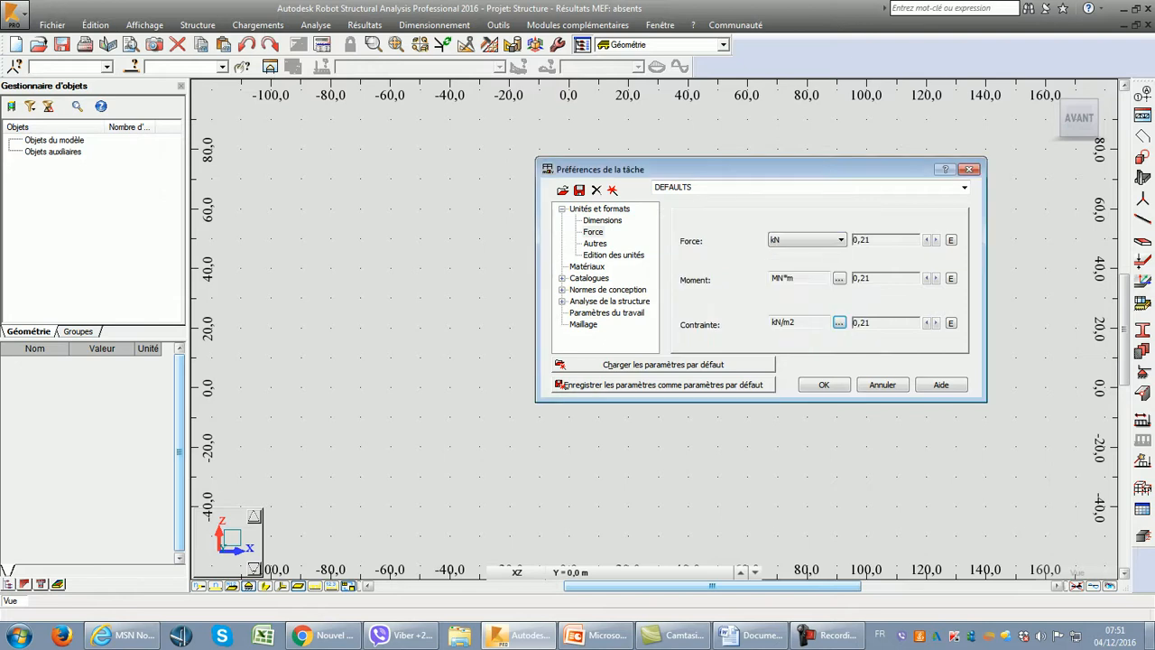
# Examine the linear displacement units under Autres and the length units under Edition des unités.
pyautogui.click(594, 243)
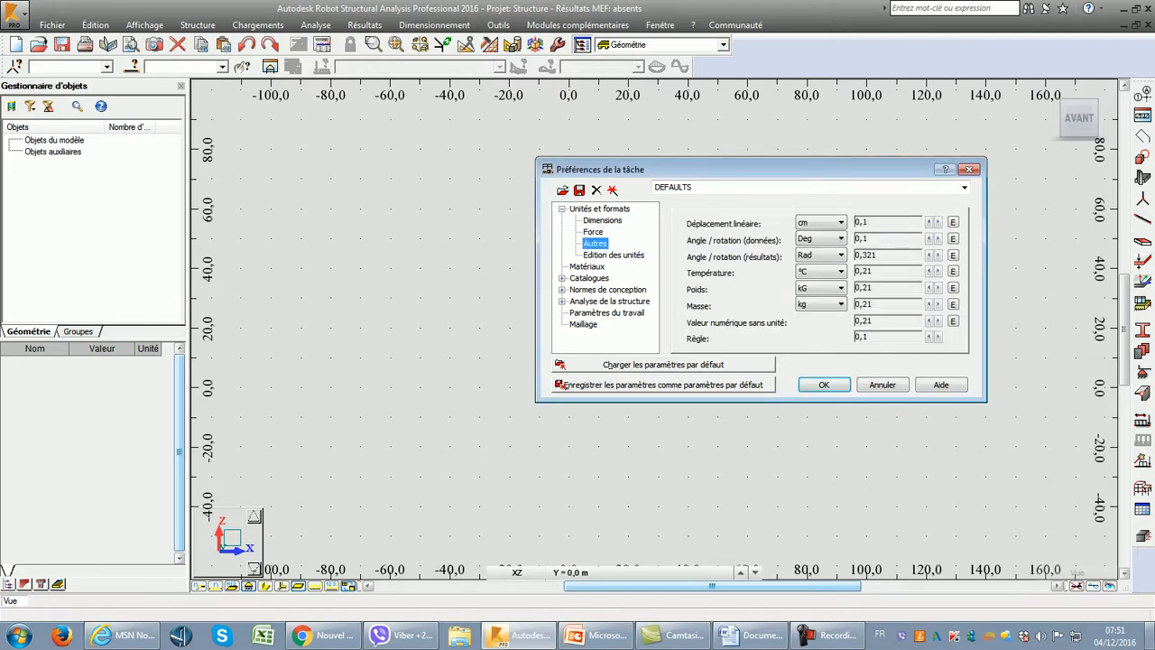
pyautogui.click(820, 222)
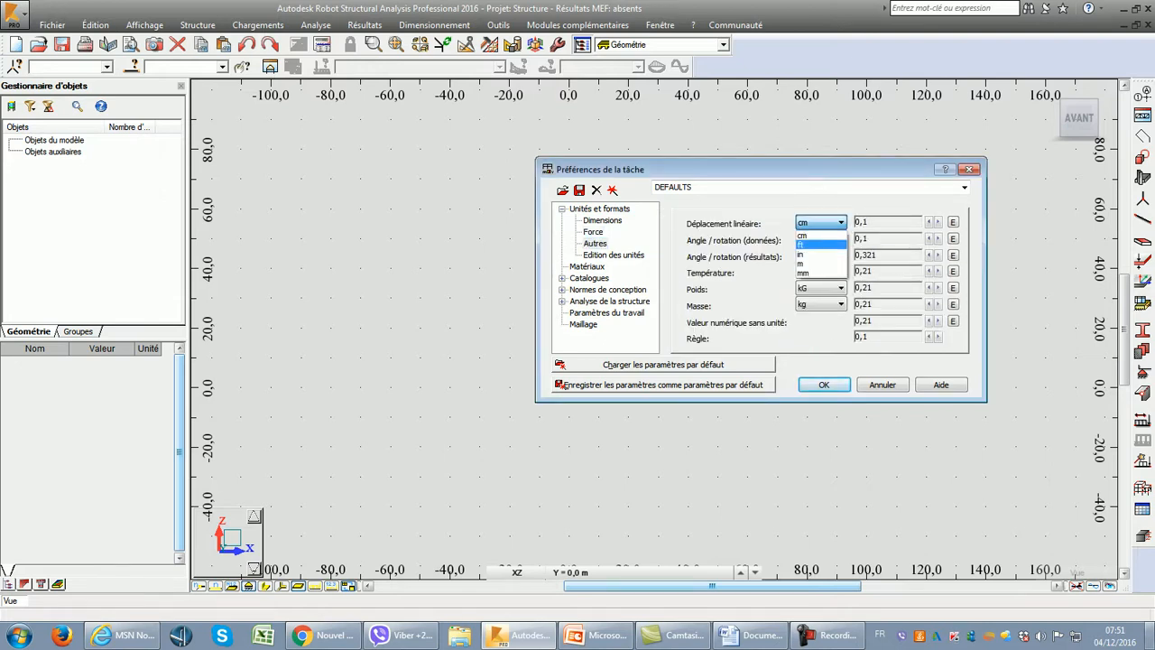
pyautogui.click(820, 222)
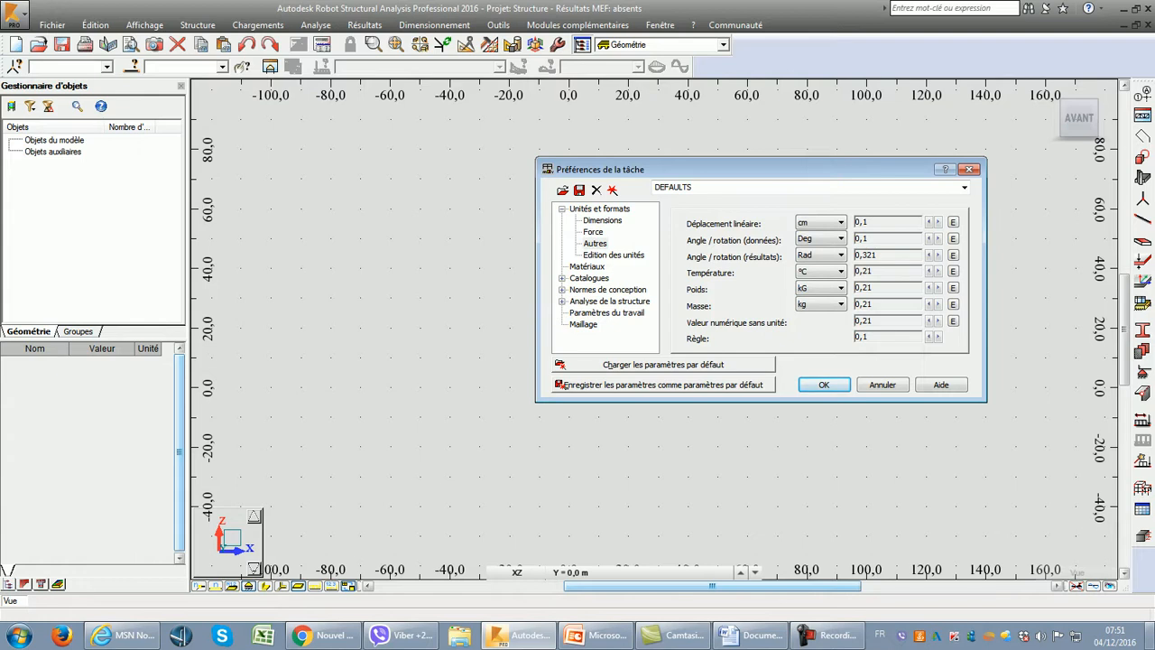
pyautogui.click(612, 254)
pyautogui.click(752, 231)
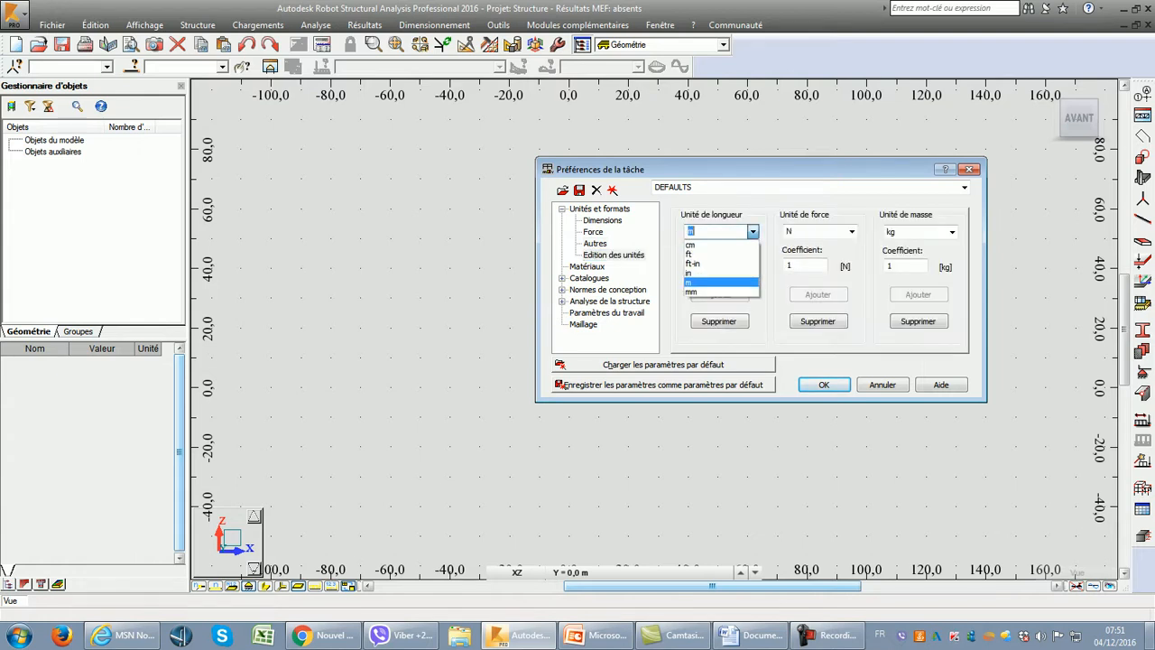
pyautogui.click(752, 231)
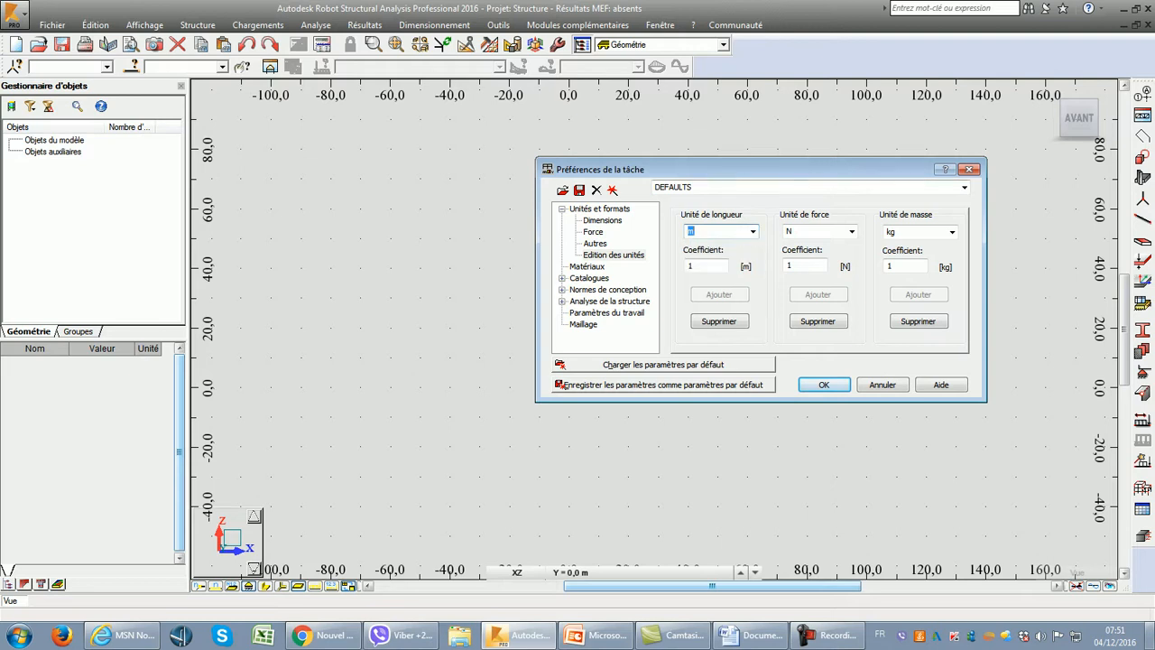
# In the Matériaux preferences, set the primary steel to ACIER E28 and the primary concrete to BETON30.
pyautogui.click(587, 266)
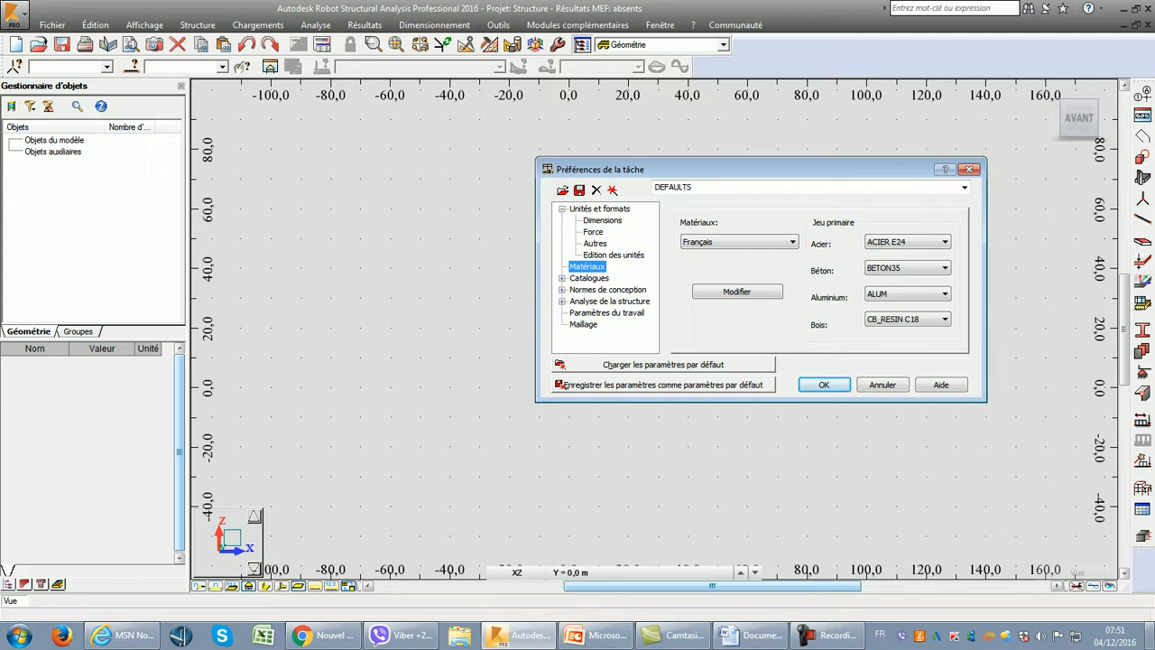
pyautogui.click(907, 241)
pyautogui.press('Down')
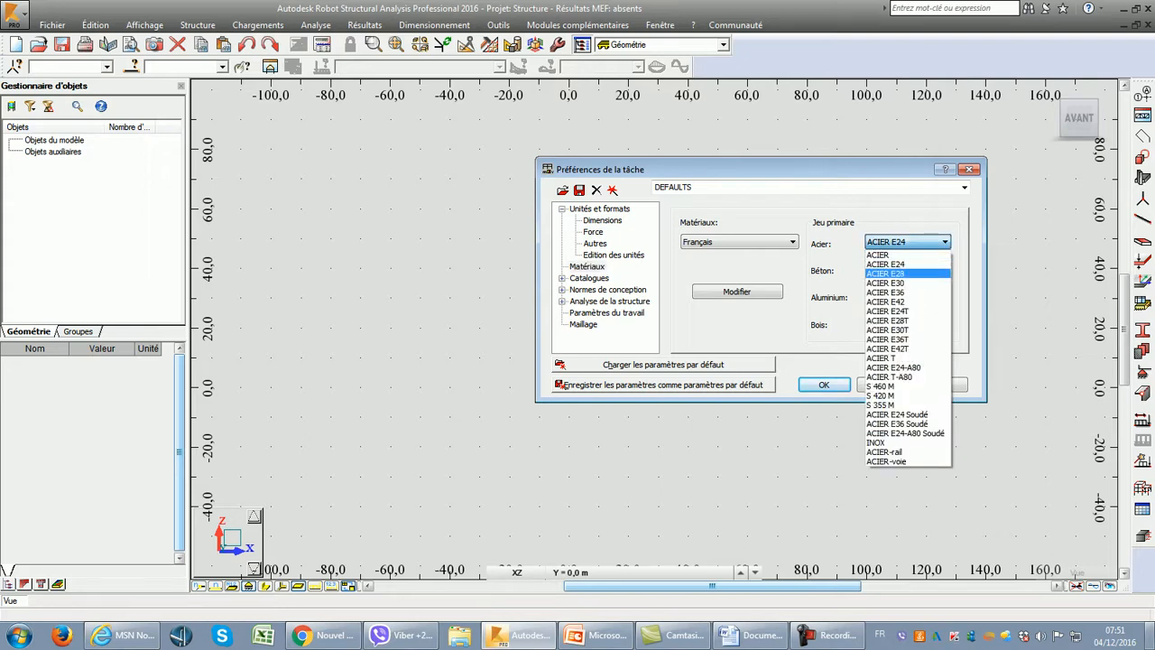
pyautogui.press('Tab')
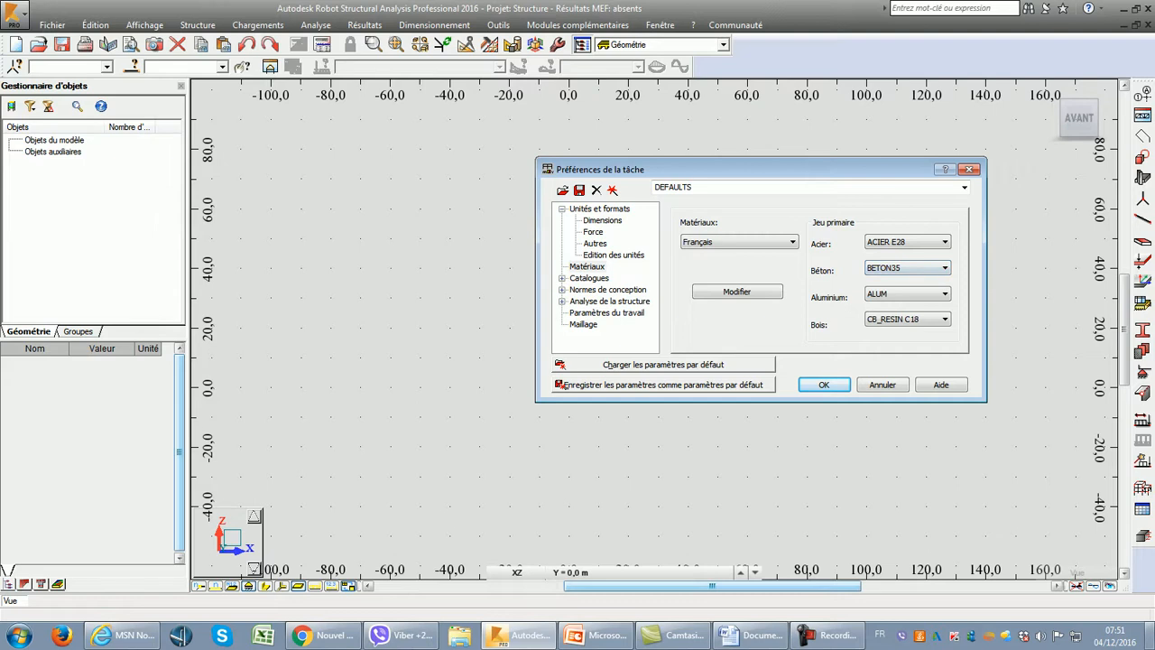
pyautogui.click(907, 268)
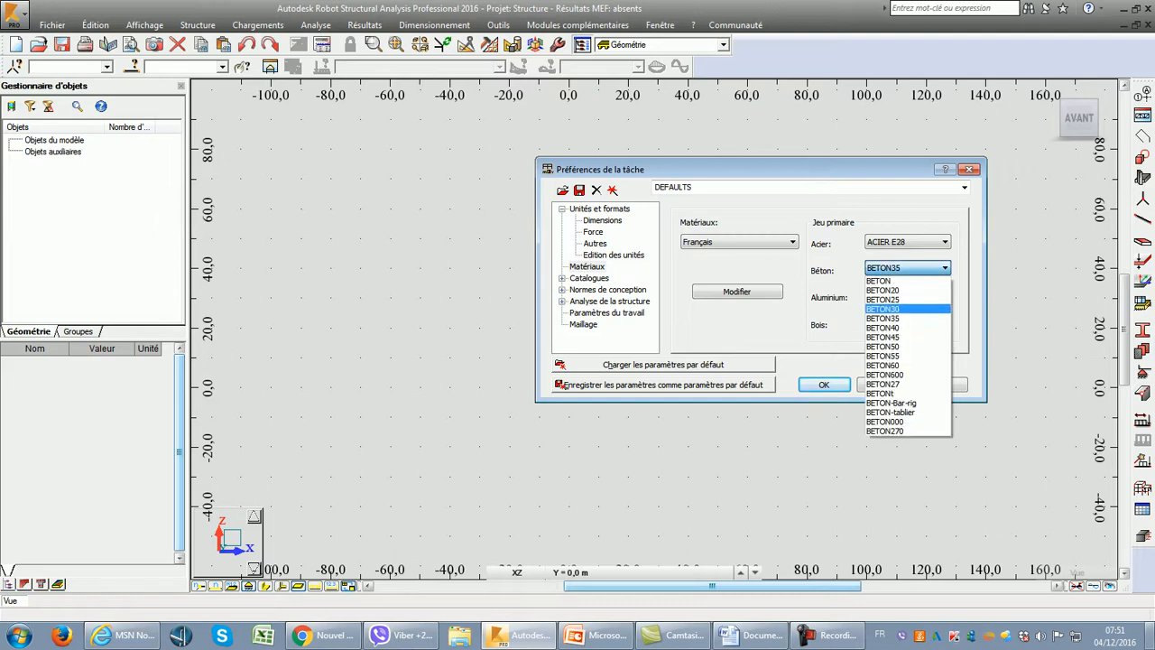
pyautogui.click(907, 308)
# Keep ALUM as the primary aluminium and CB_RESIN C18 as the primary timber.
pyautogui.click(907, 293)
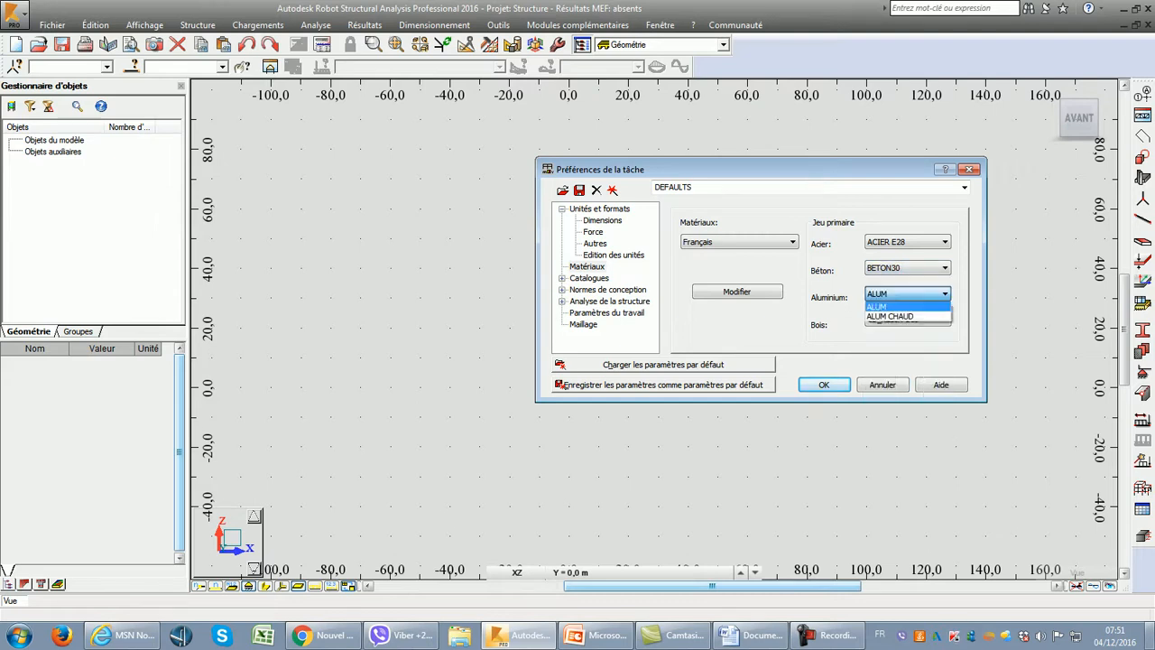
pyautogui.click(907, 305)
pyautogui.click(906, 319)
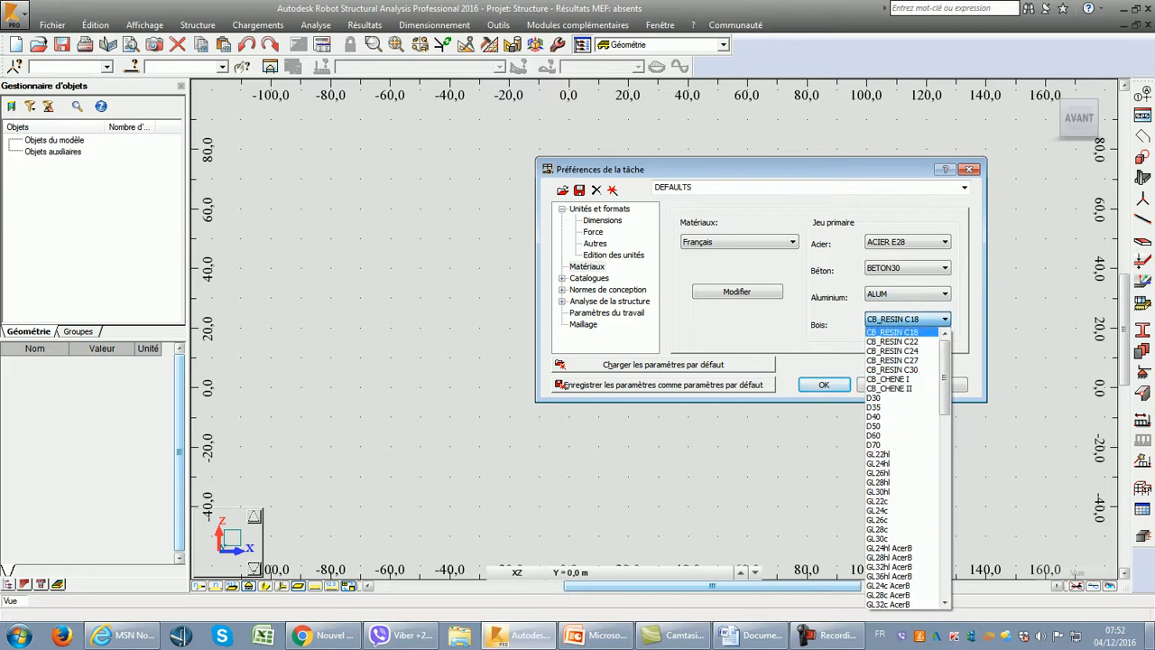
pyautogui.click(892, 332)
# Examine the steel and timber profile catalogues under Catalogues, including those available to declare.
pyautogui.doubleClick(589, 278)
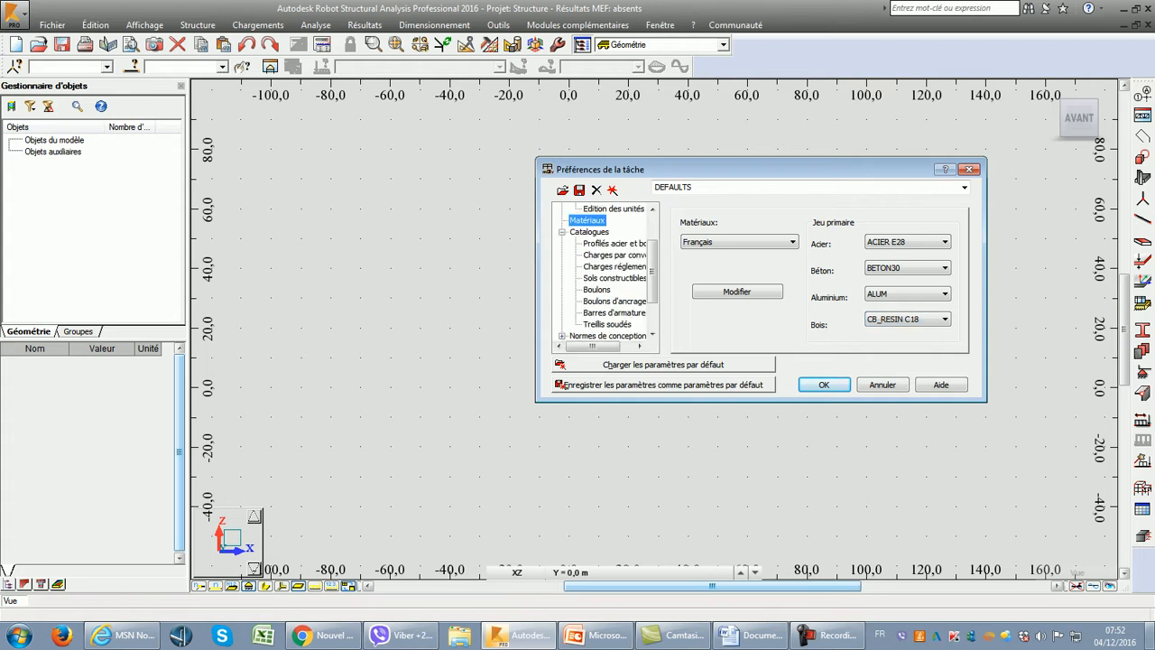
pyautogui.click(613, 244)
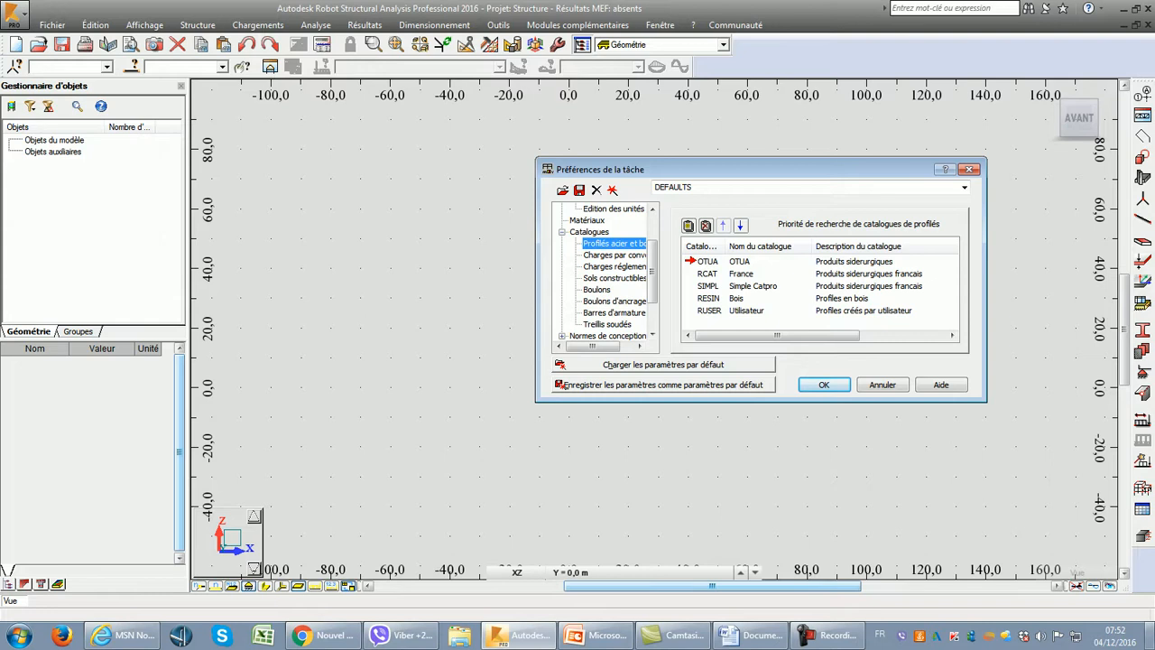
pyautogui.click(688, 226)
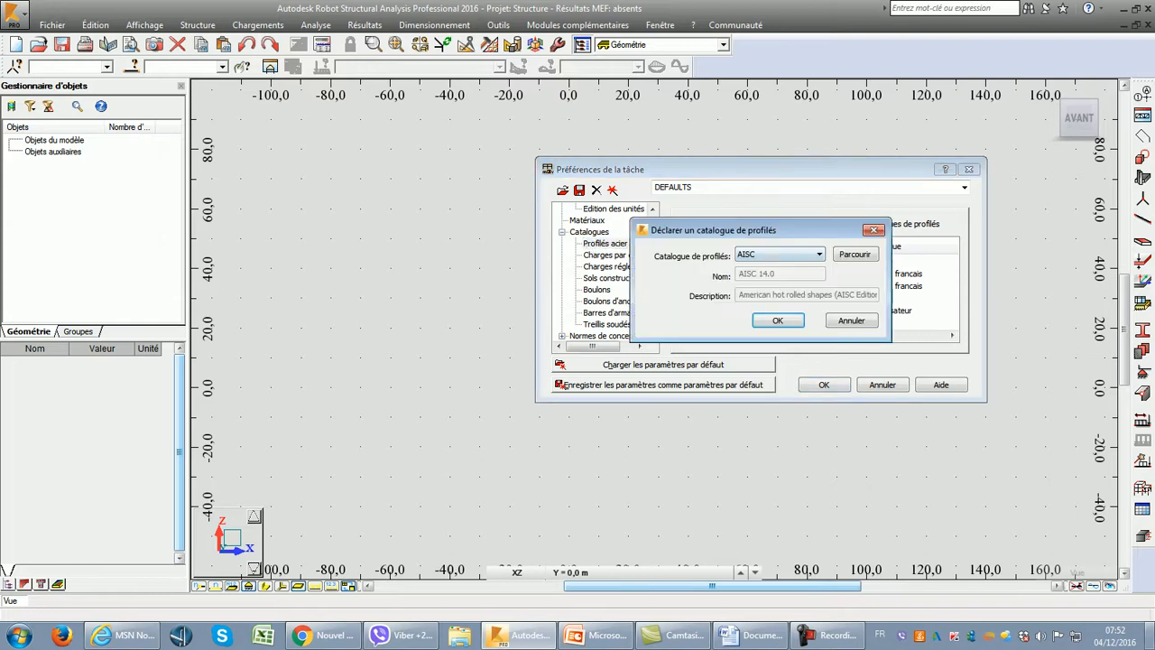
pyautogui.click(818, 253)
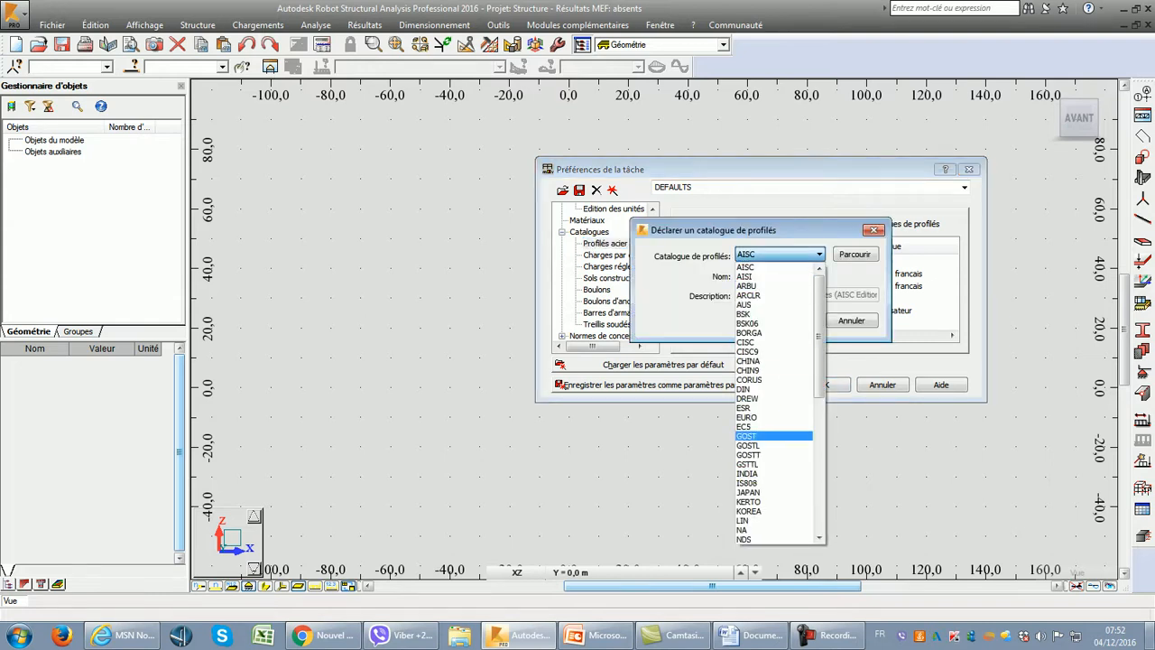
pyautogui.press('Escape')
pyautogui.press('Escape')
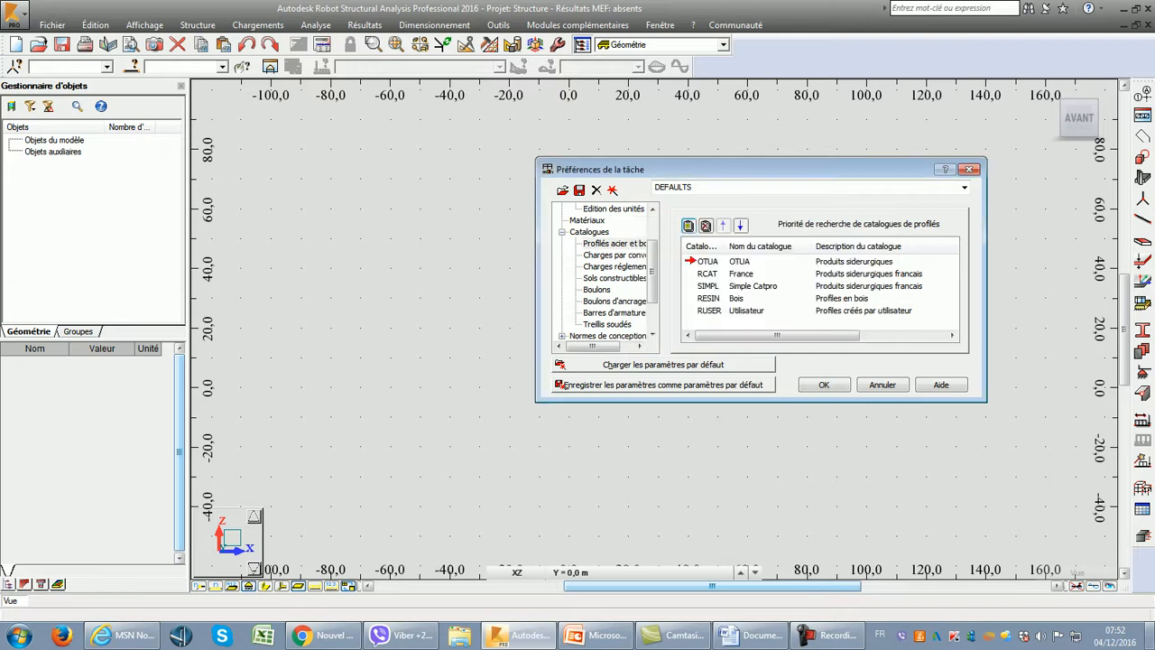
pyautogui.click(707, 273)
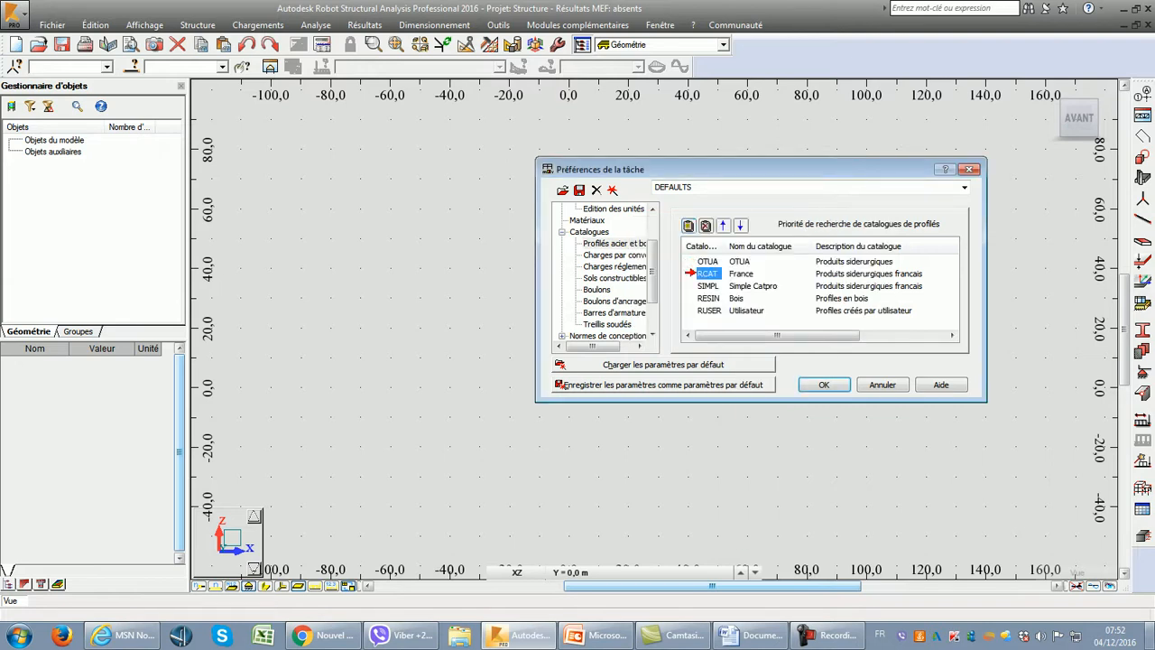
pyautogui.click(707, 285)
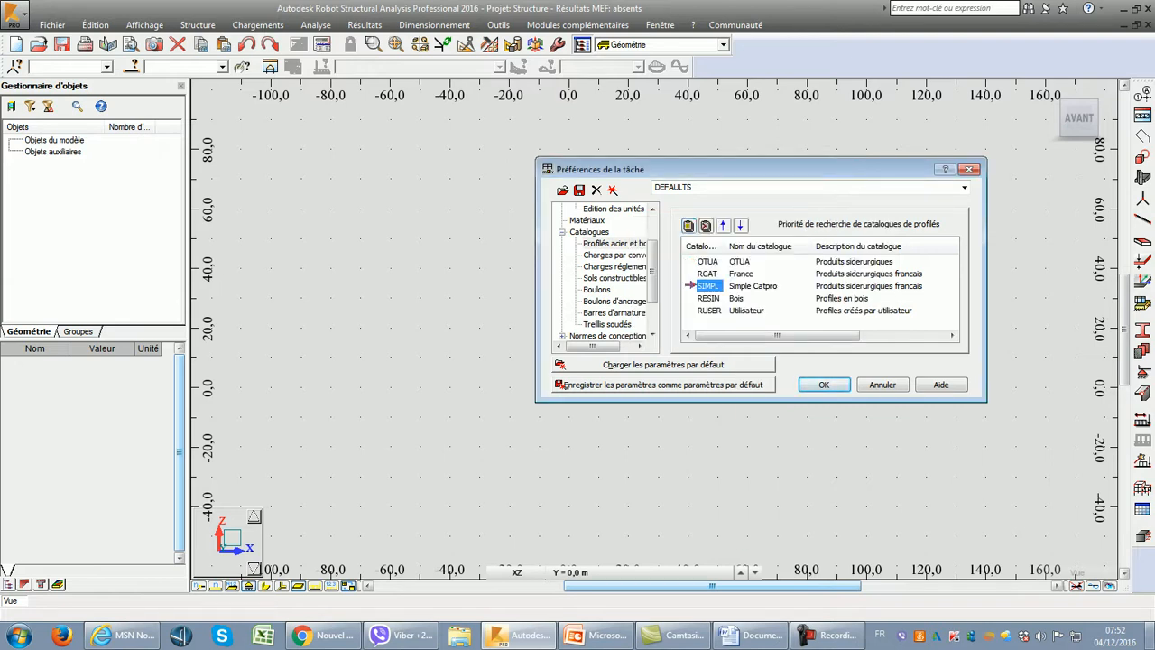
# Start a new moving-load catalogue with the identifier RCPR and the catalogue name RCPR2008.
pyautogui.click(618, 255)
pyautogui.click(704, 260)
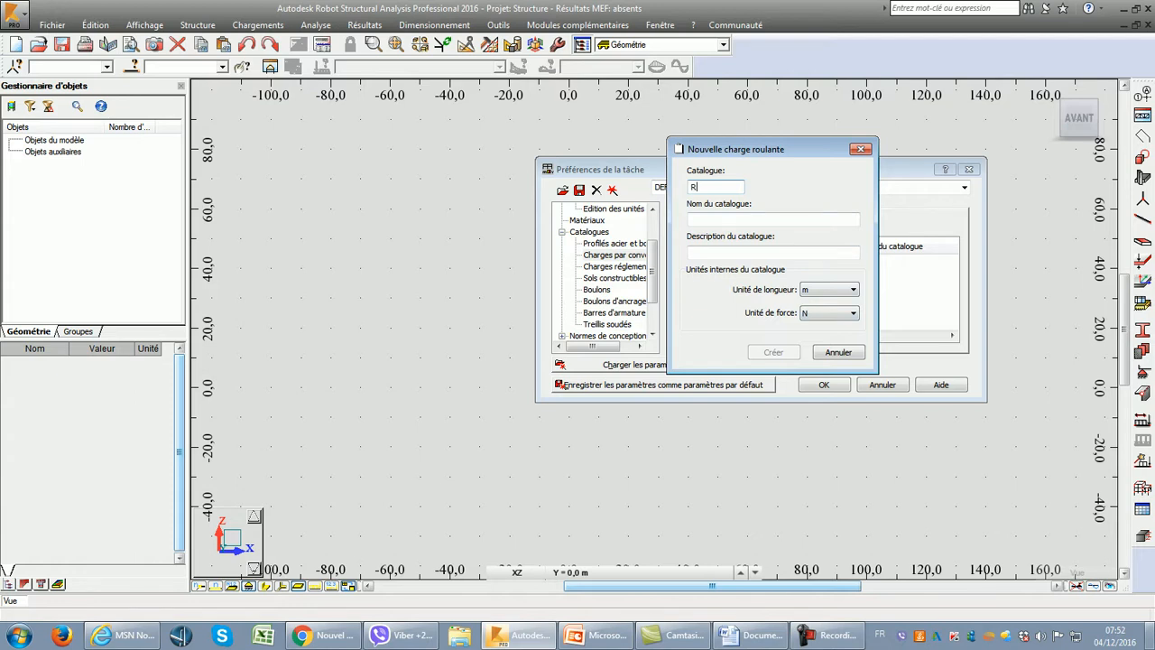
pyautogui.write('RCPR')
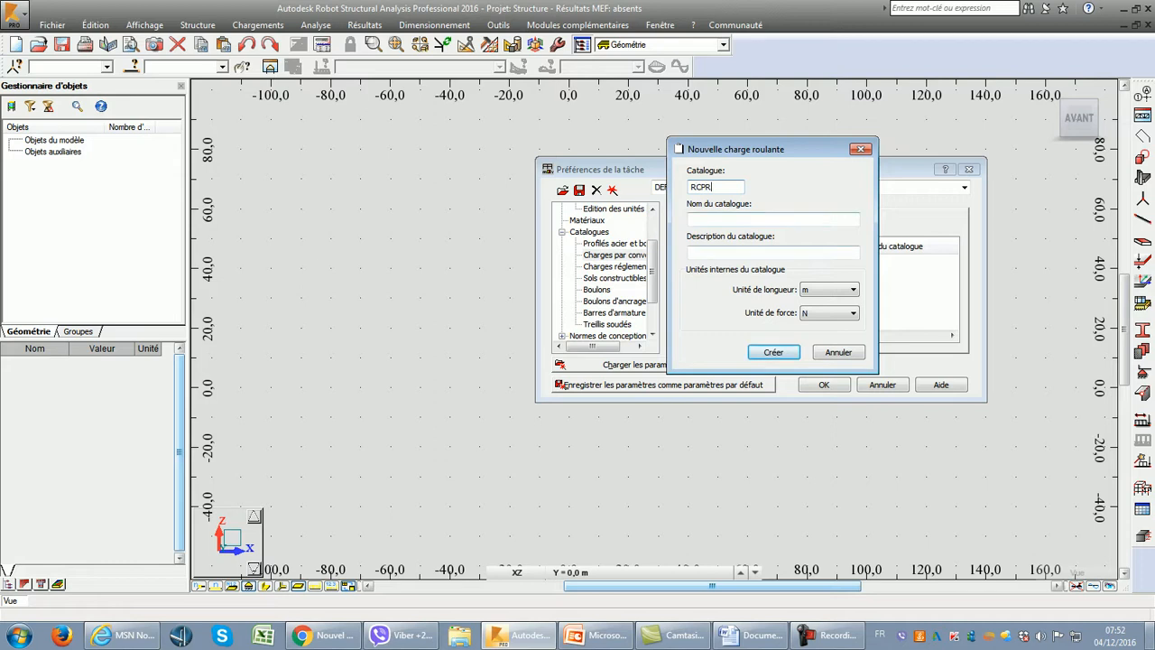
pyautogui.click(692, 219)
pyautogui.write('RCPR2008')
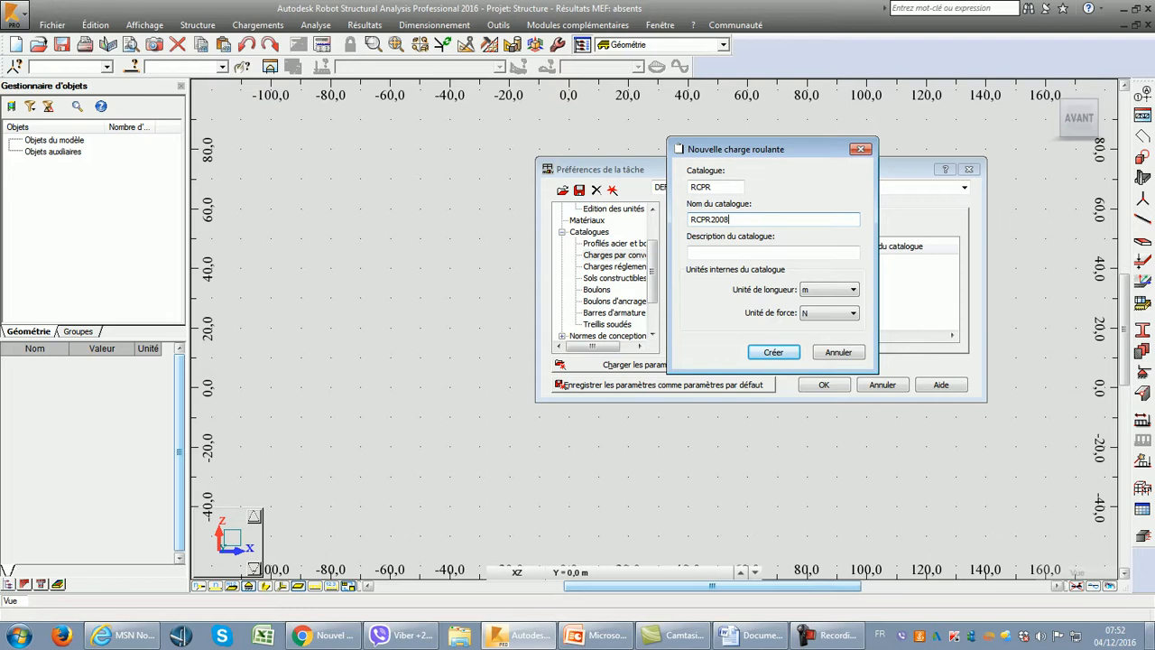
# Enter Algerie as the description of the new moving-load catalogue.
pyautogui.click(691, 253)
pyautogui.write('regle')
pyautogui.press('BackSpace')
pyautogui.press('BackSpace')
pyautogui.press('BackSpace')
pyautogui.press('BackSpace')
pyautogui.press('BackSpace')
pyautogui.write('erie')
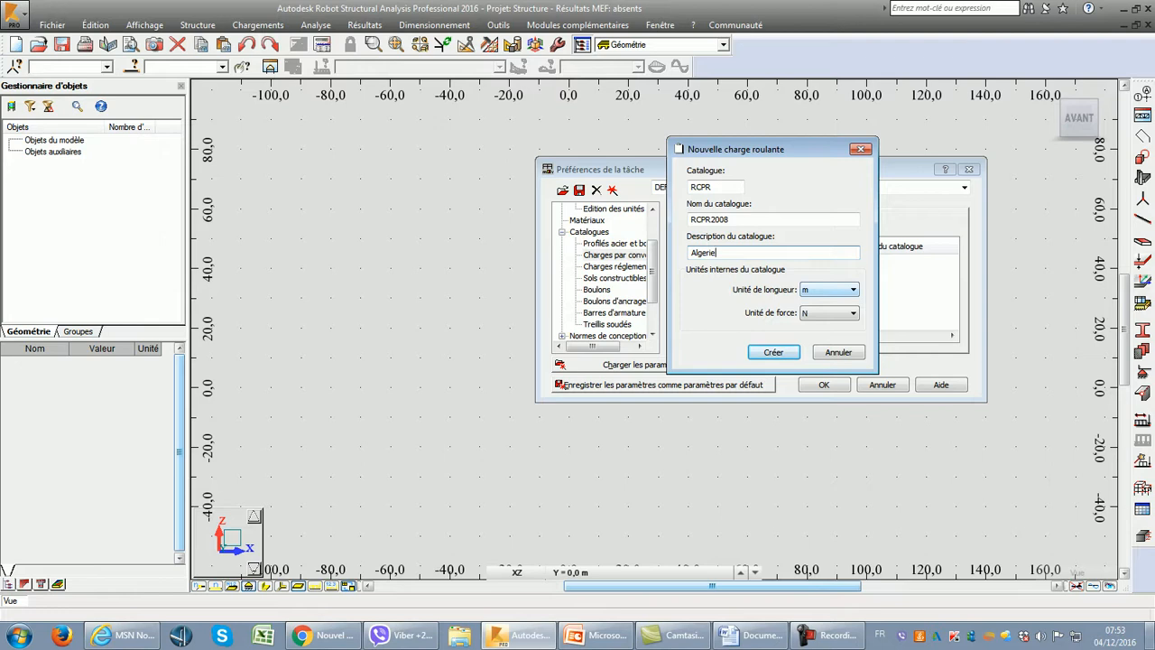
# Try to create the RCPR catalogue with m as its internal length unit and kN as its force unit.
pyautogui.click(828, 289)
pyautogui.click(829, 340)
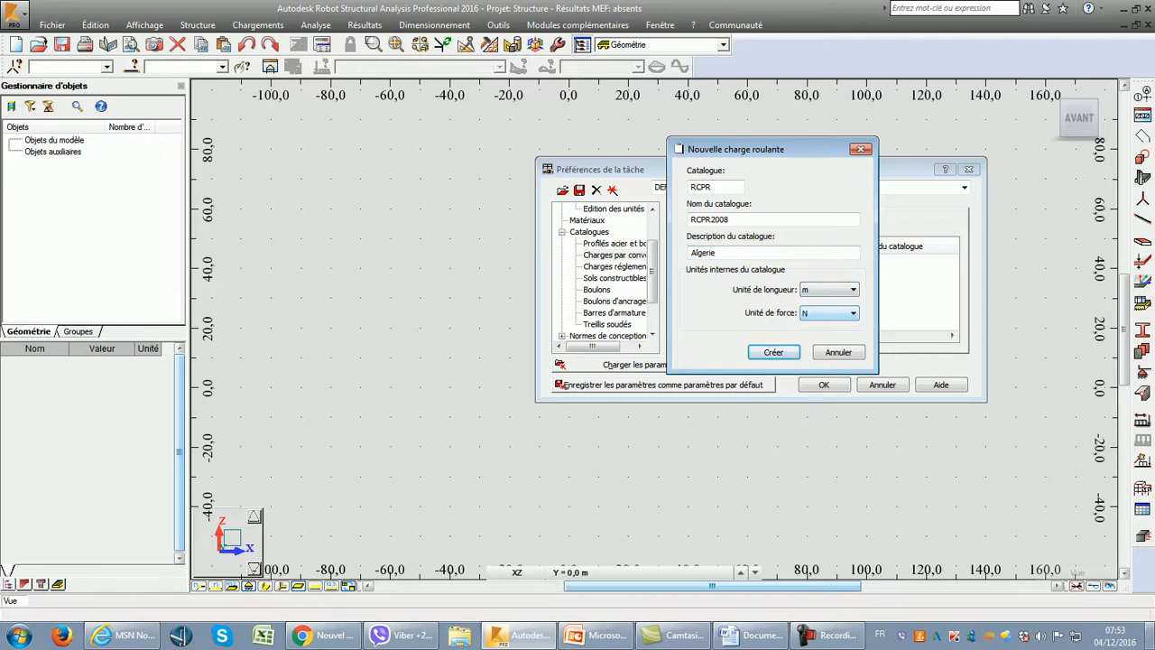
pyautogui.click(828, 312)
pyautogui.click(829, 363)
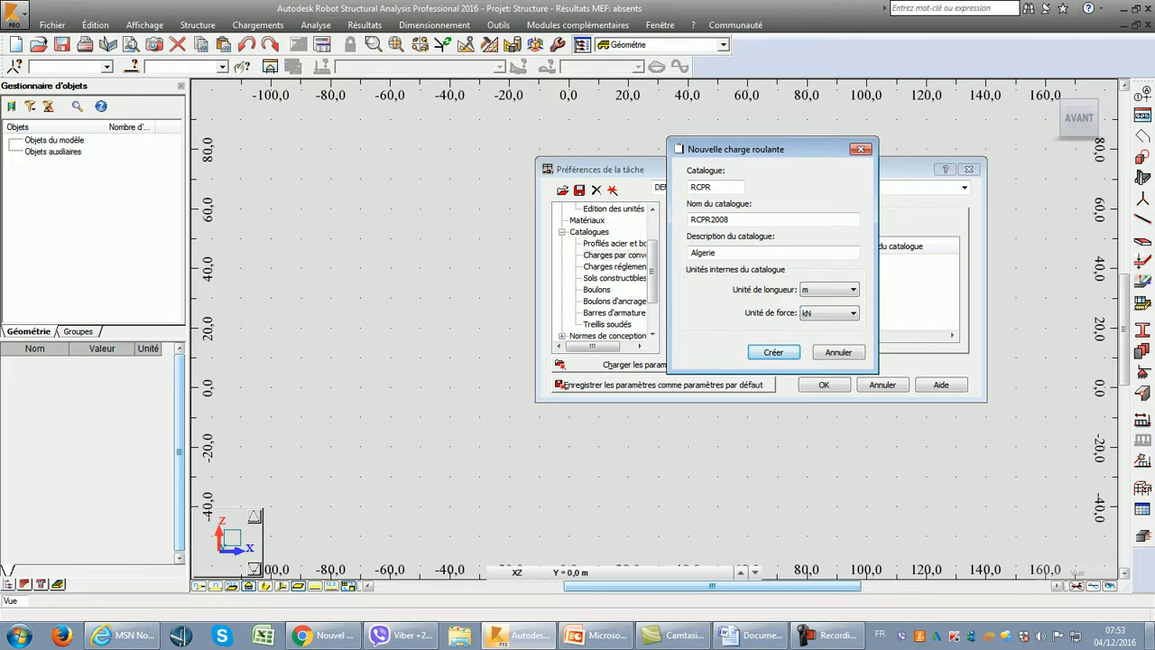
pyautogui.click(774, 352)
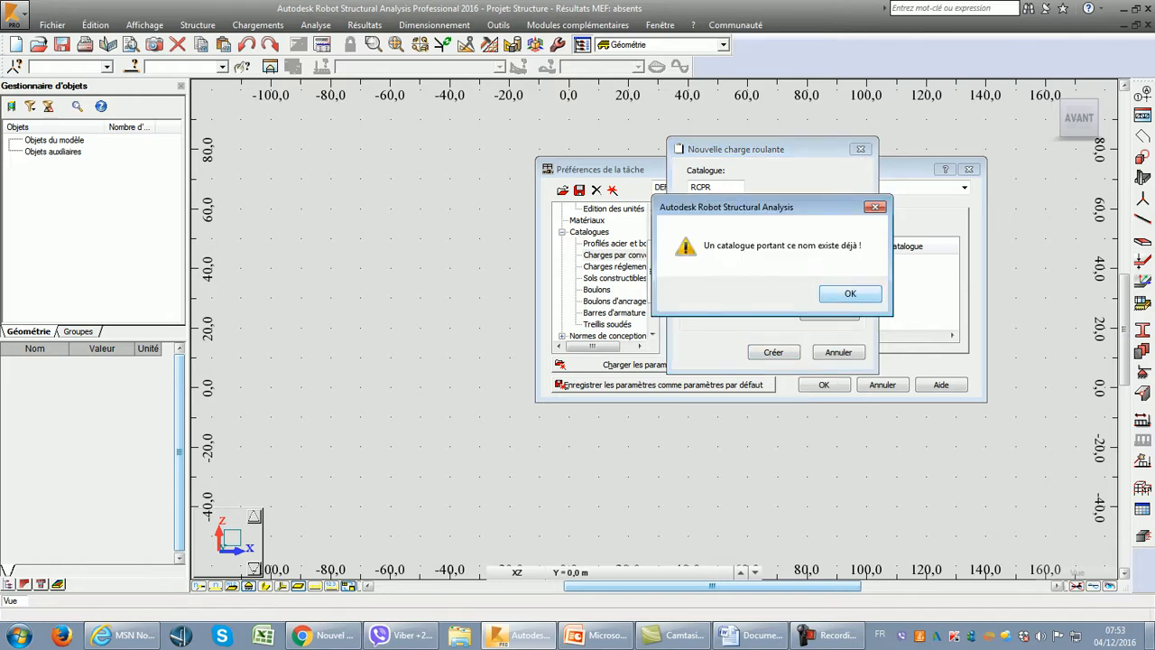
pyautogui.press('Return')
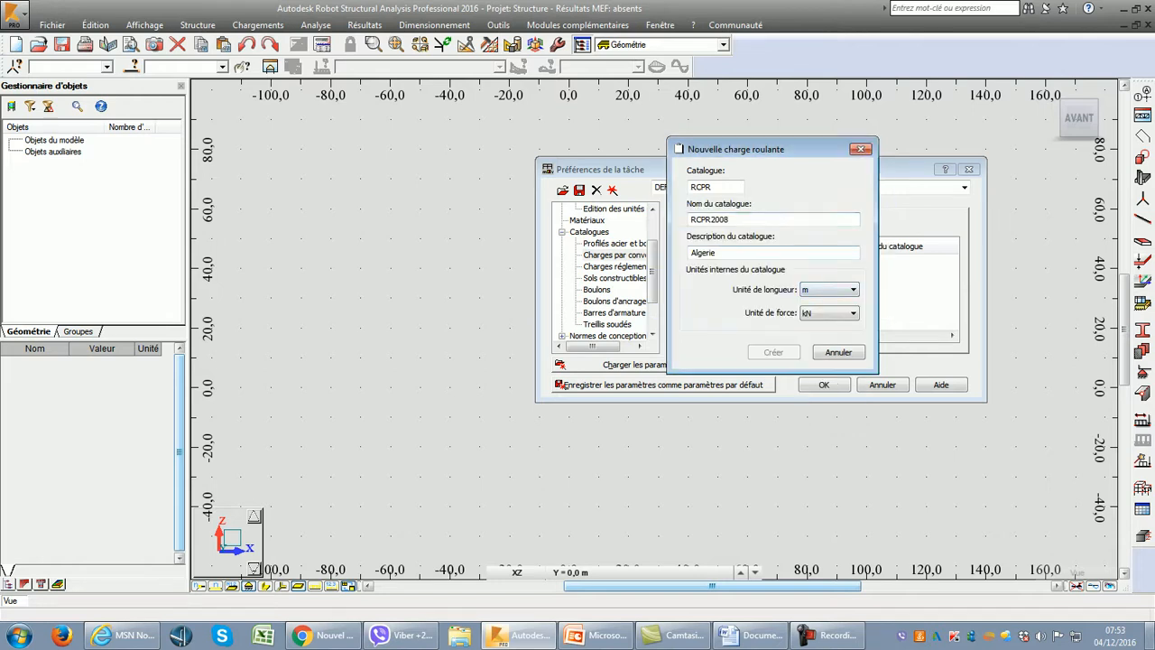
# Abandon the new RCPR moving-load catalogue and add the existing EURO (Eurocode 1) catalogue to the moving-load list.
pyautogui.press('Escape')
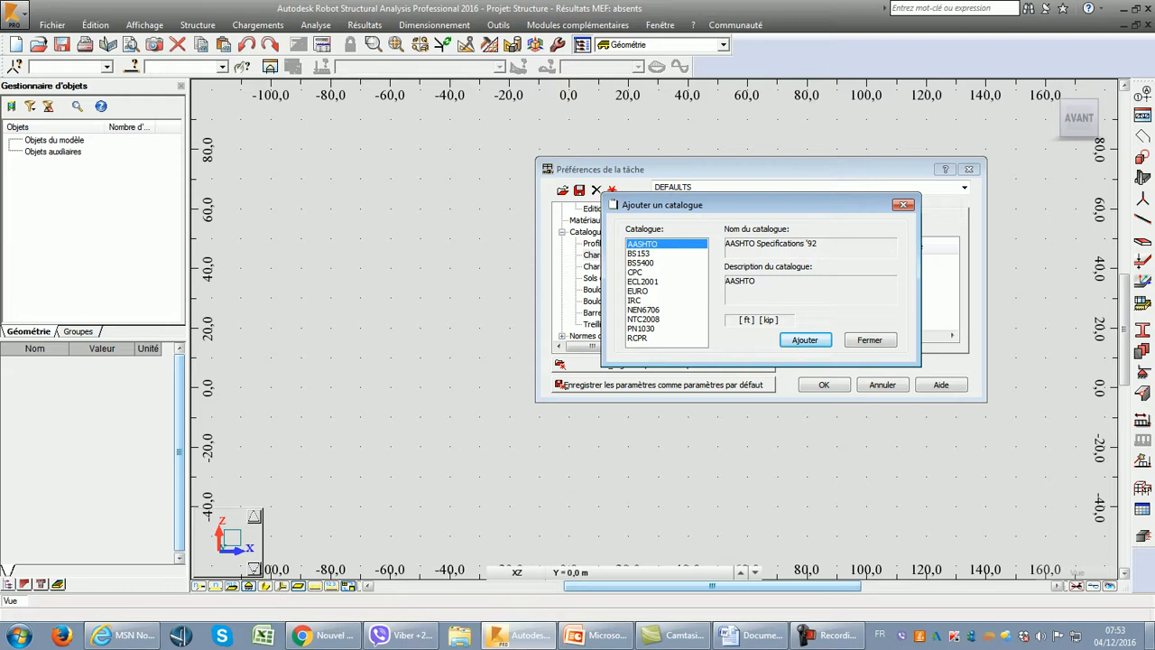
pyautogui.click(637, 291)
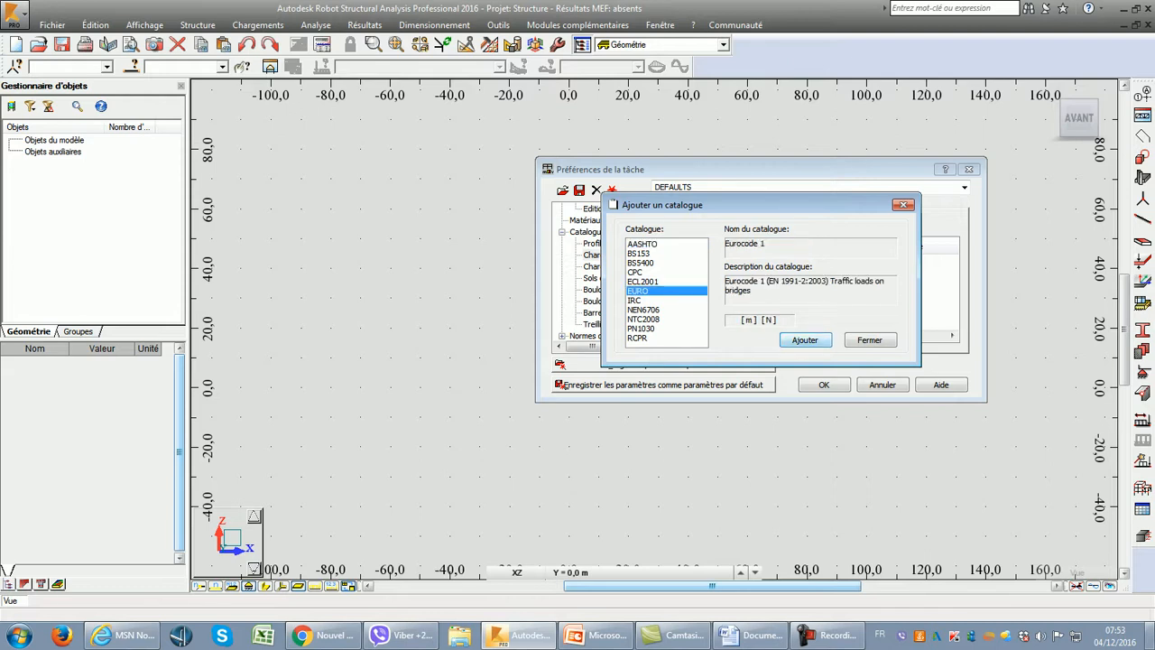
pyautogui.press('Return')
pyautogui.click(707, 274)
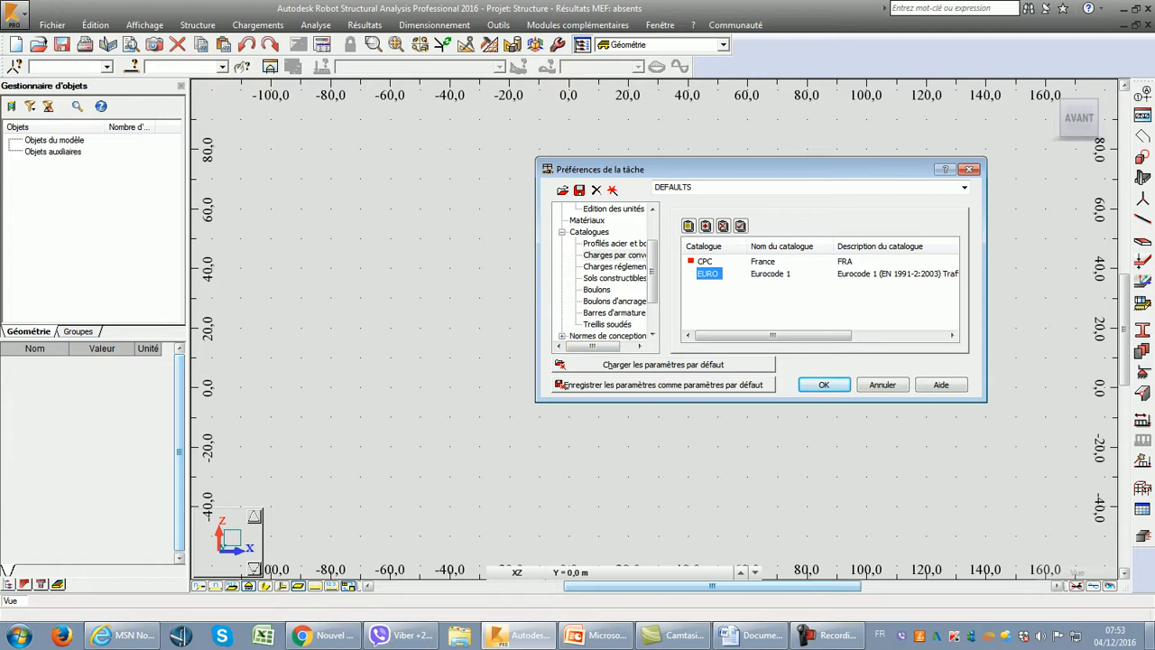
# Review the building-code load catalogue and the constructible soils catalogue in the job preferences.
pyautogui.click(615, 266)
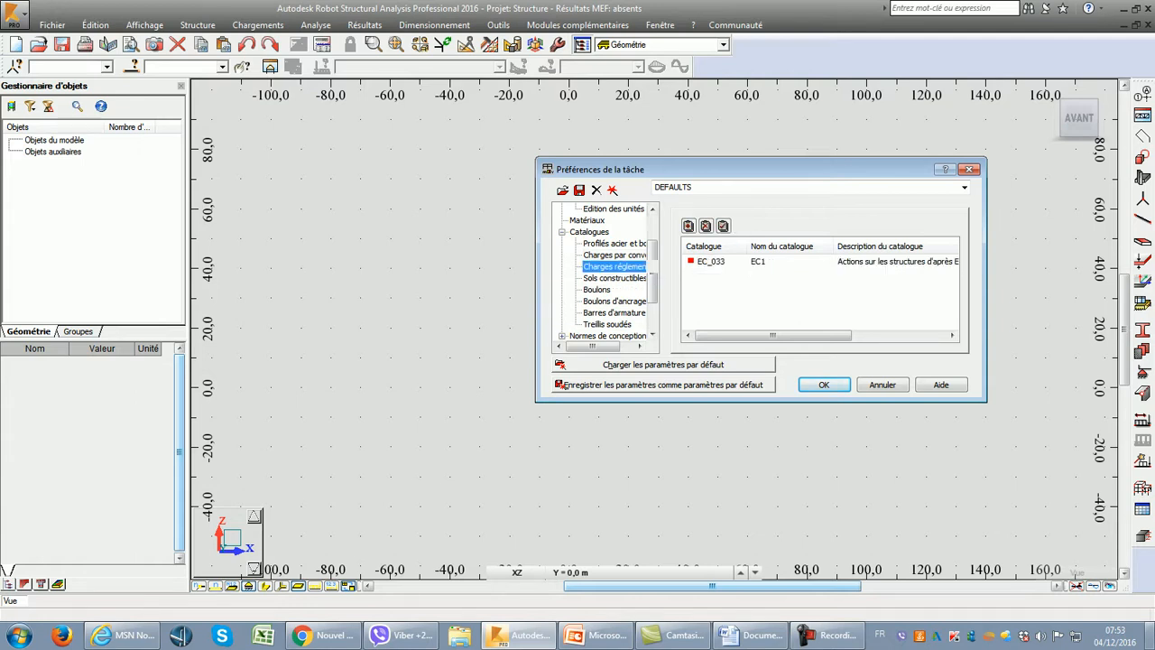
pyautogui.click(614, 278)
pyautogui.scroll(-3, 615, 278)
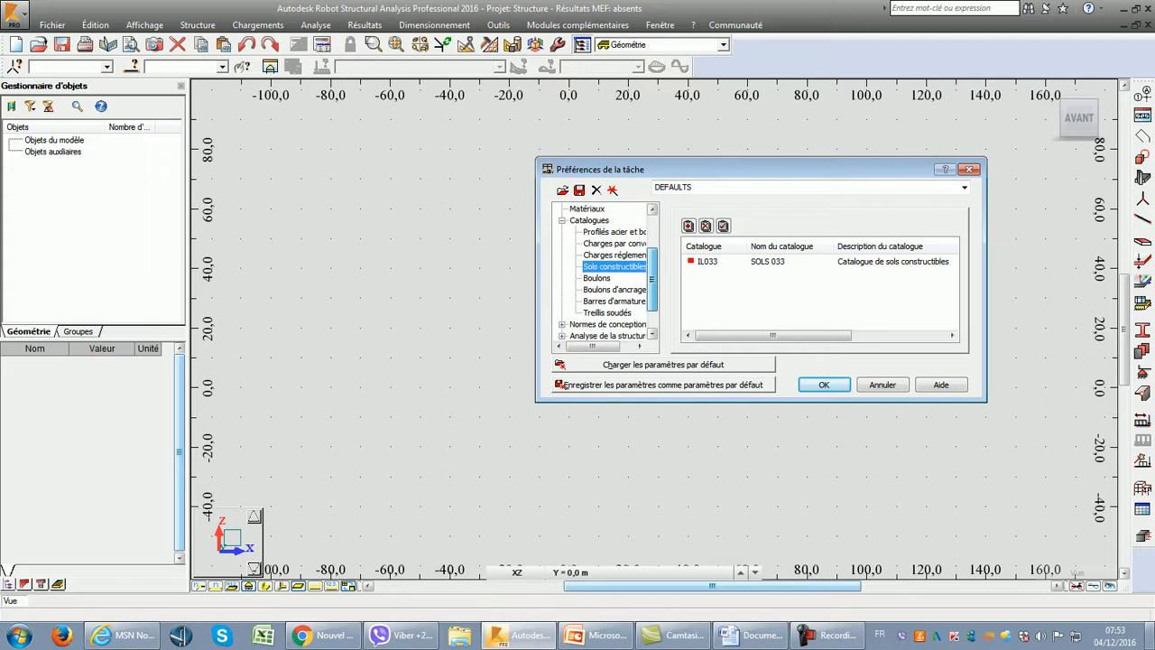
pyautogui.moveTo(652, 290); pyautogui.dragTo(652, 295)
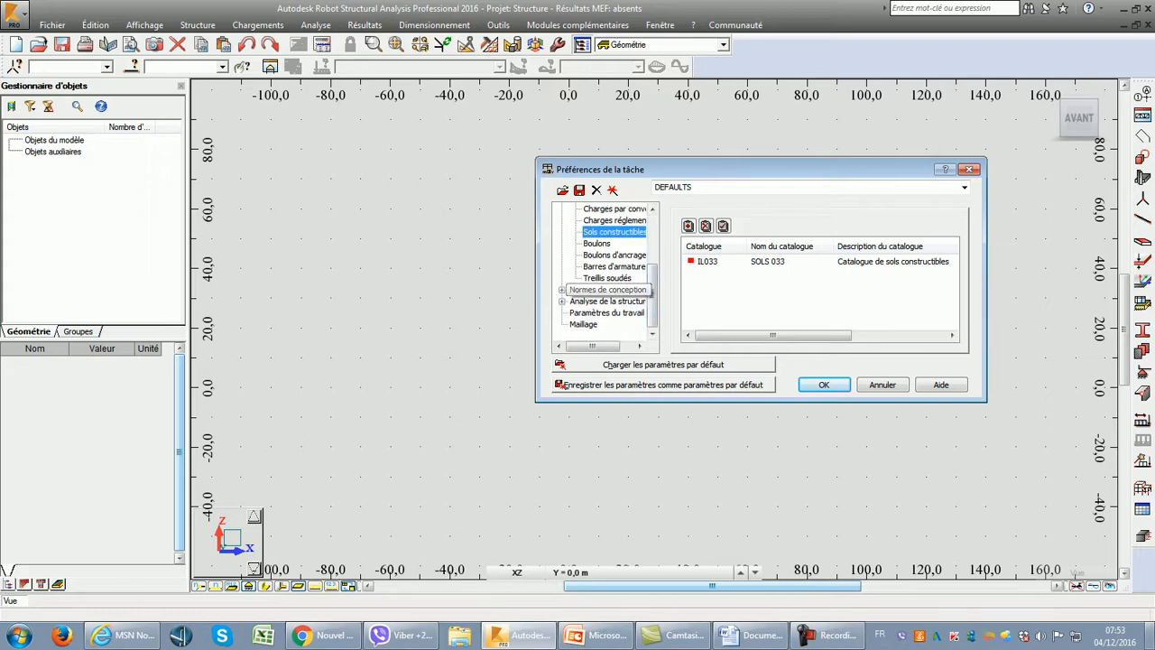
# Set the load combination code (Pondérations) to BAEL 91 in the load design codes.
pyautogui.click(561, 290)
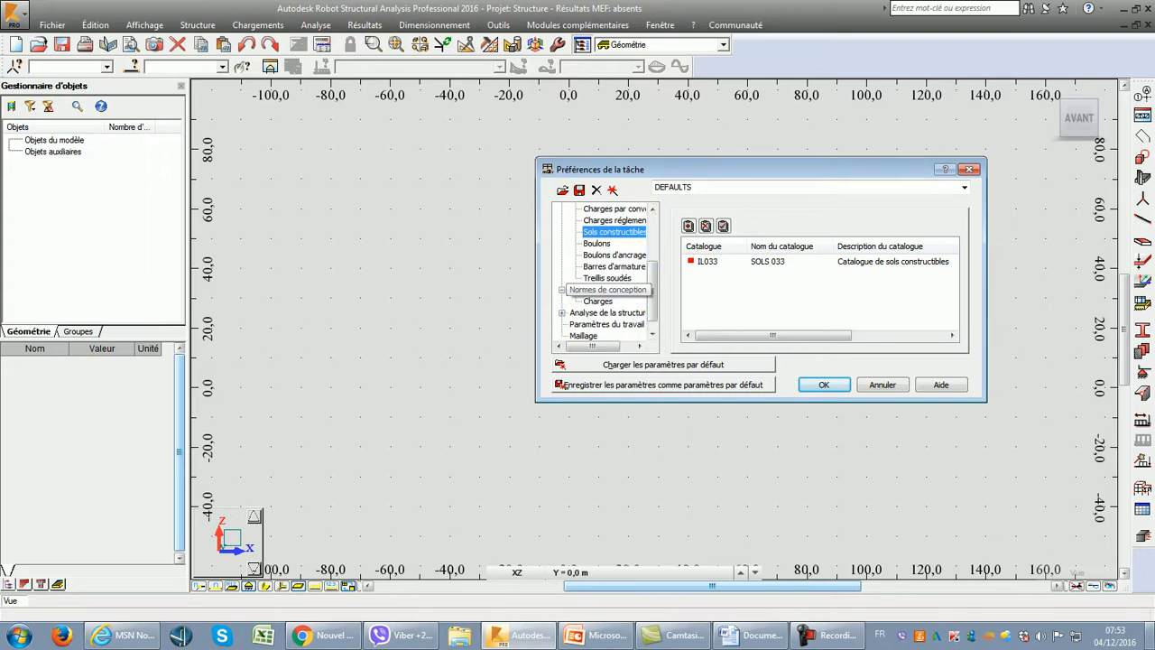
pyautogui.click(597, 301)
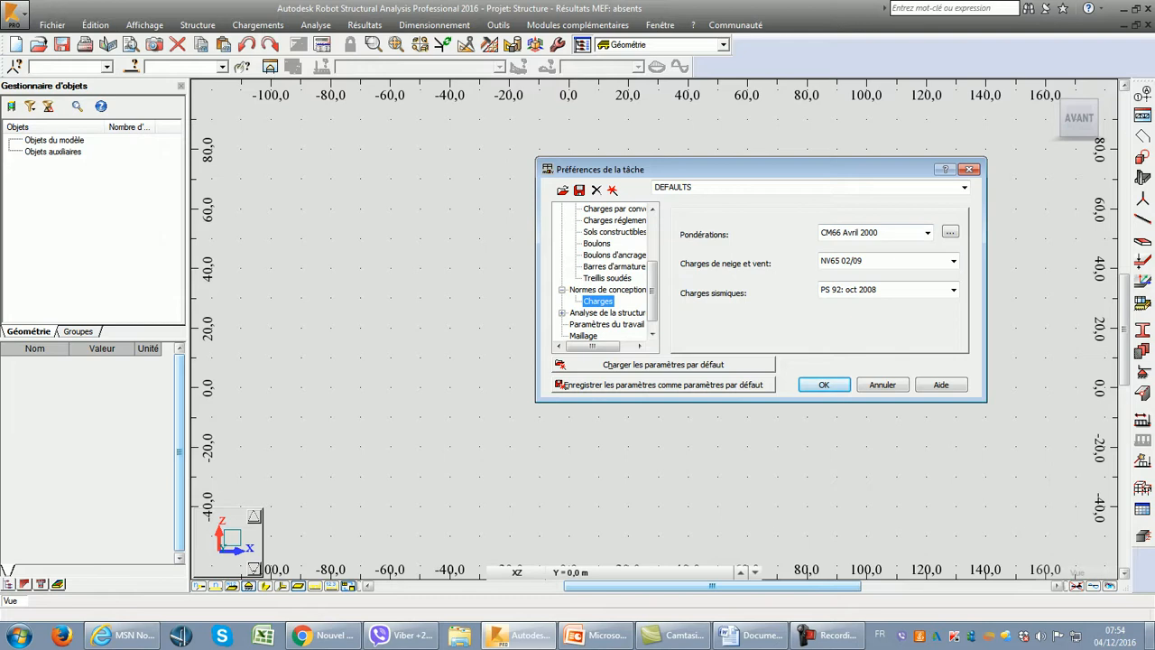
pyautogui.click(927, 232)
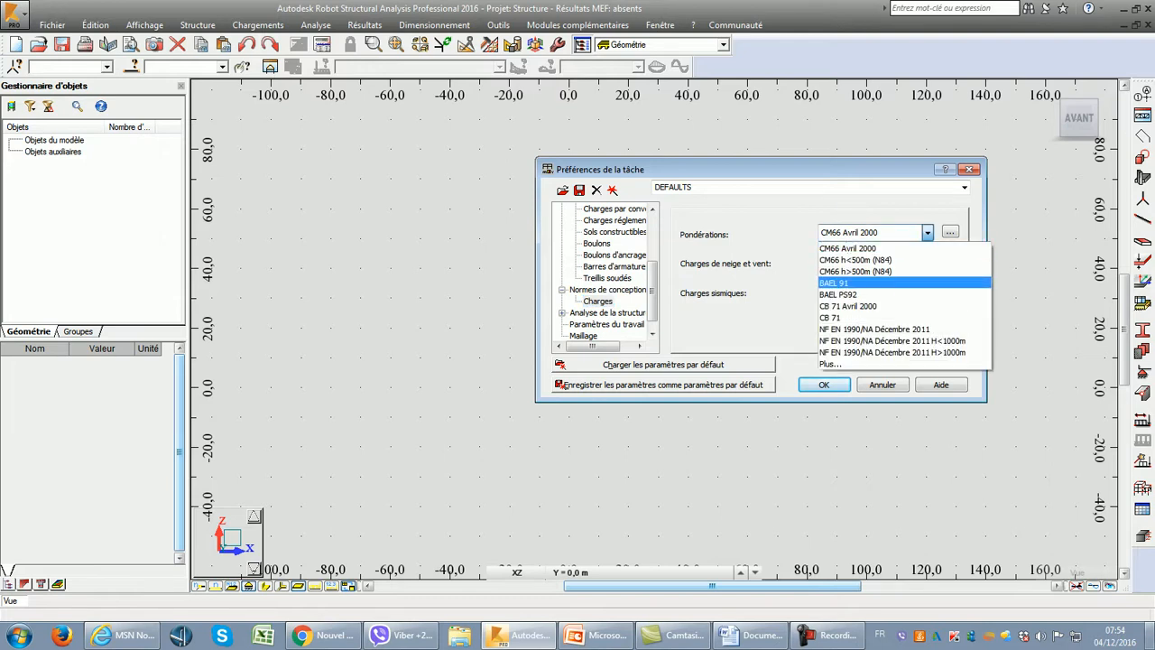
pyautogui.click(857, 282)
# Set the snow and wind code to NF-EN 1991-1-3/4/NA:2007/2008, accepting automatic code adjustment, and the seismic code to RPA 99 (2003).
pyautogui.click(953, 261)
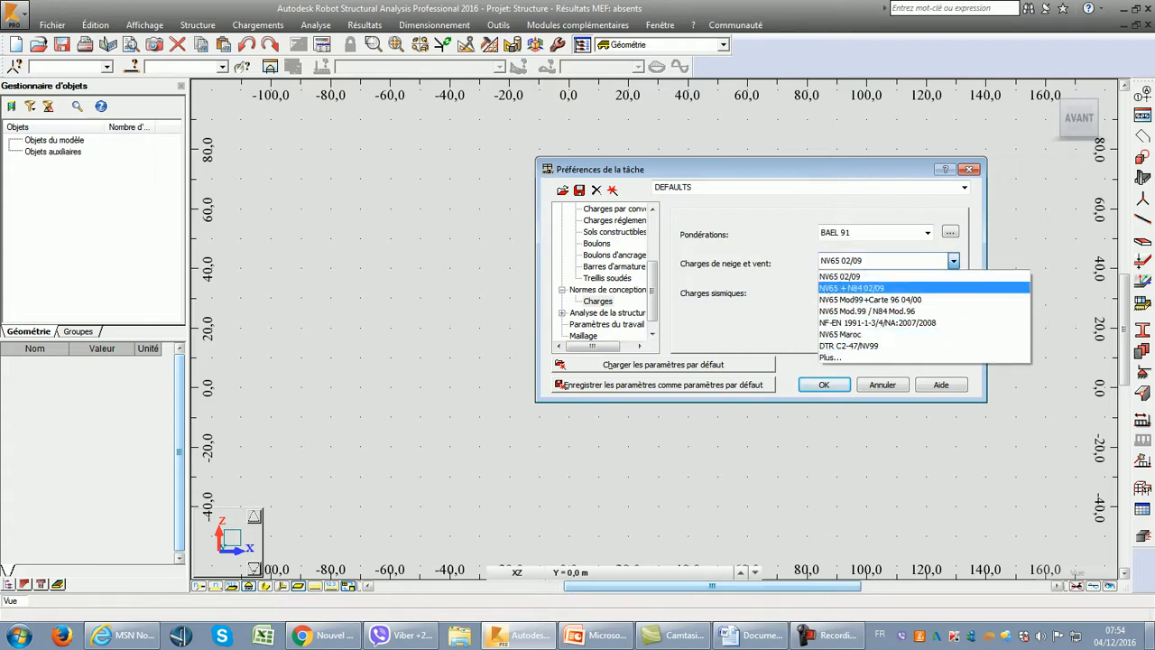
pyautogui.click(877, 322)
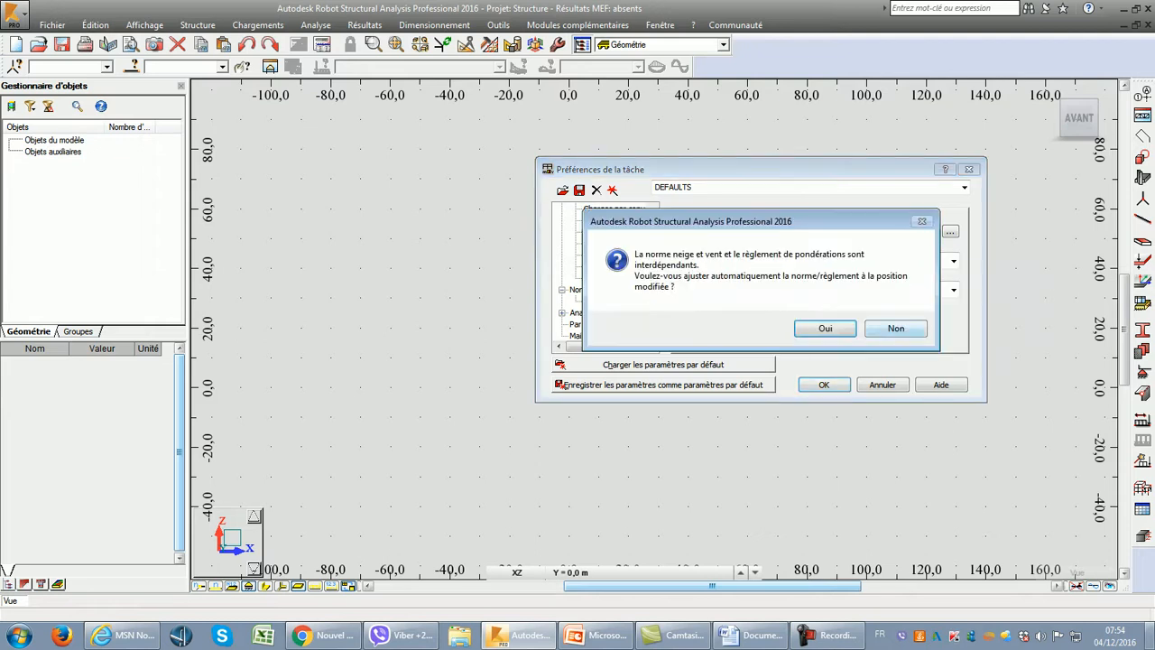
pyautogui.click(825, 327)
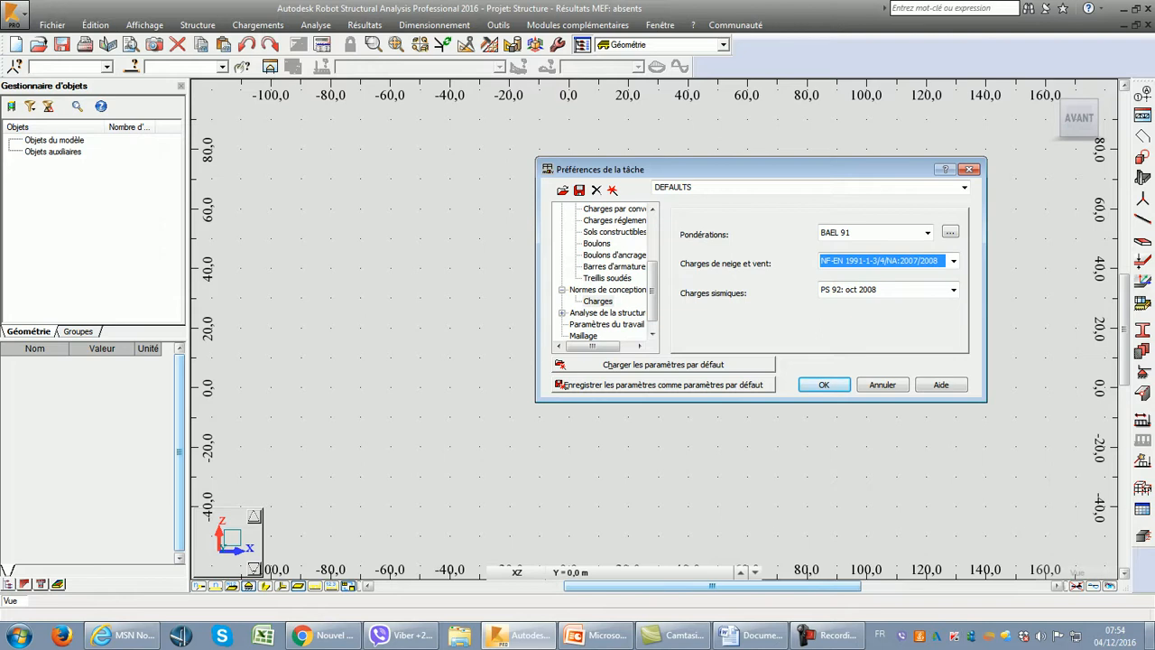
pyautogui.click(953, 290)
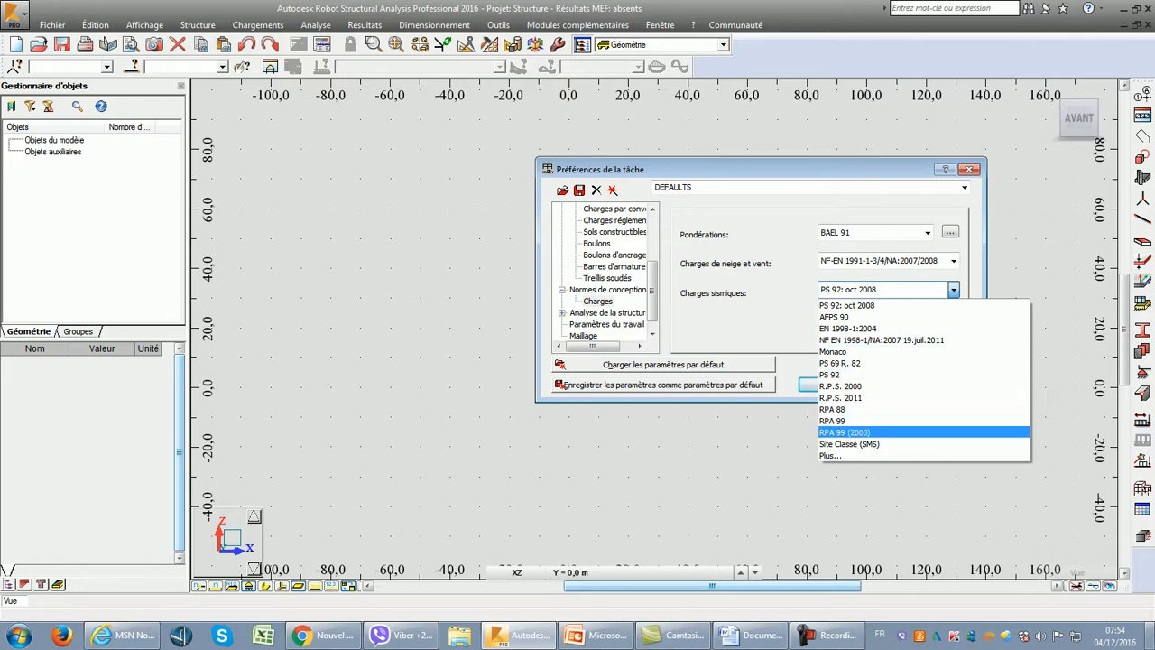
pyautogui.press('Return')
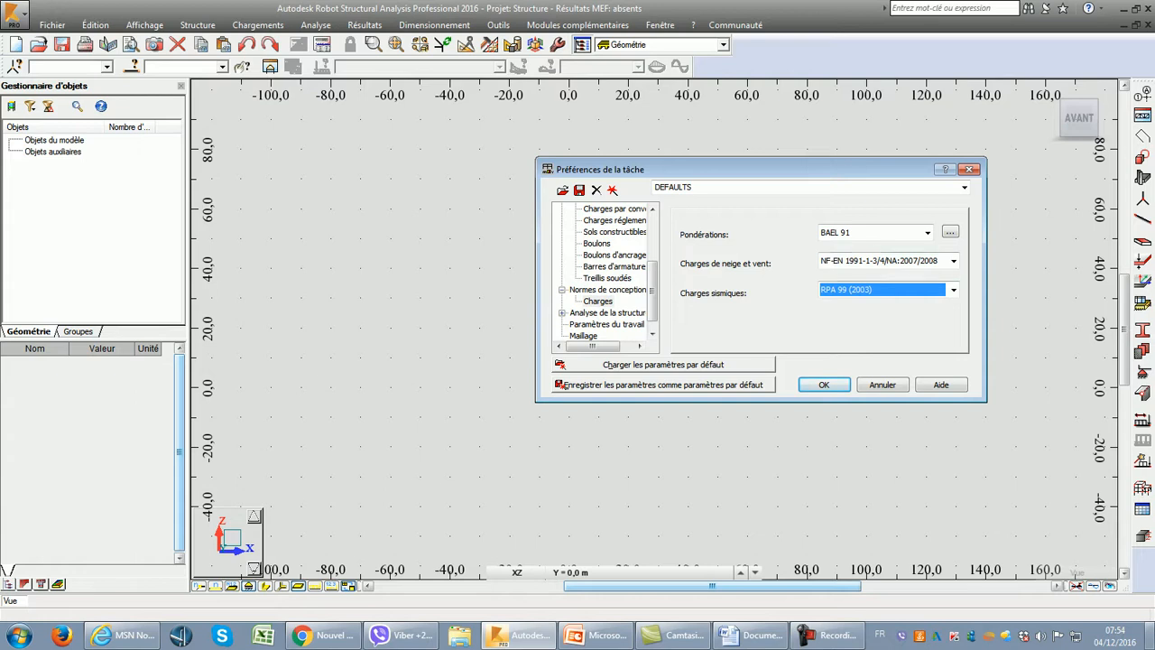
# Set the default meshing parameters for all panels to Normal in the job preferences.
pyautogui.moveTo(651, 290); pyautogui.dragTo(652, 297)
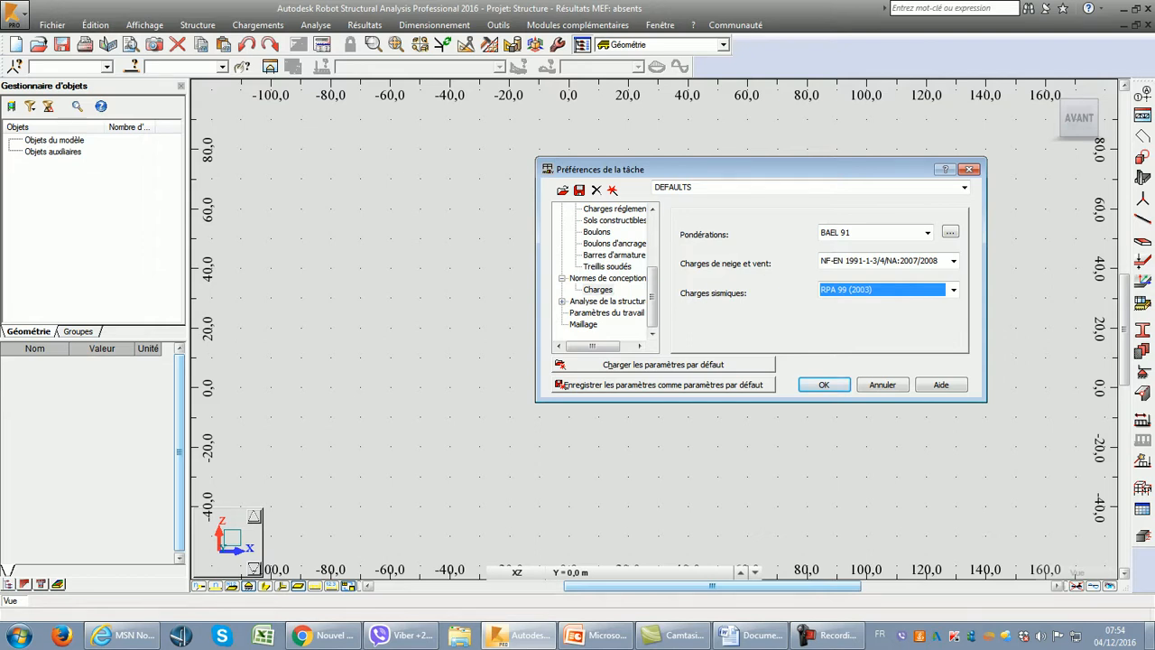
pyautogui.click(583, 324)
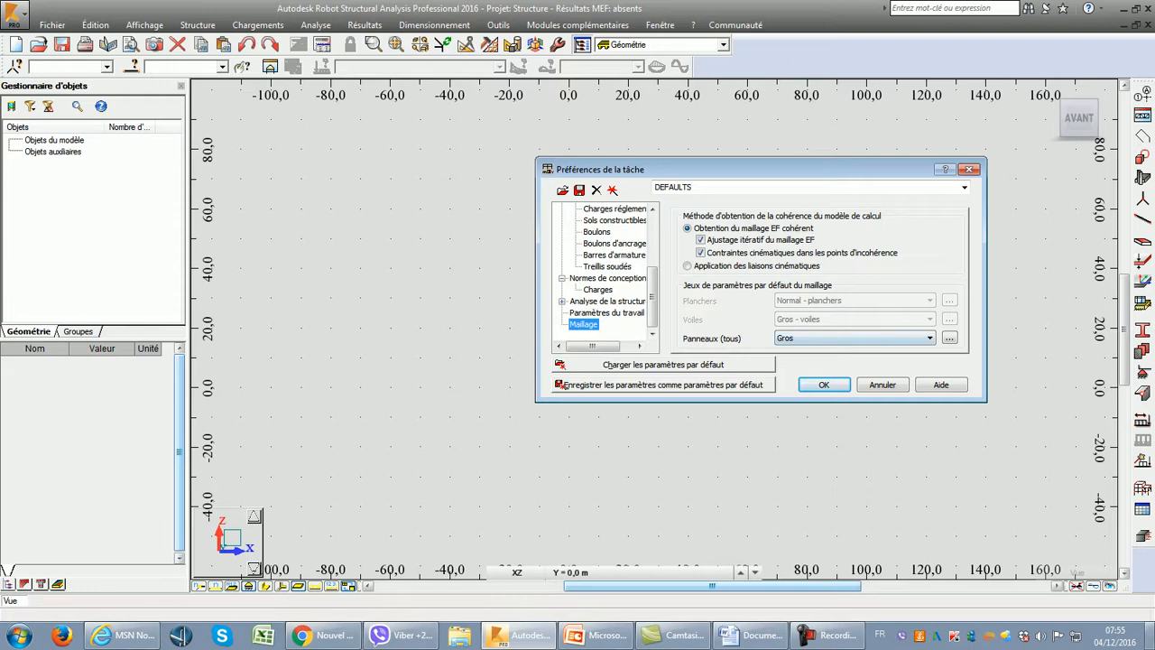
pyautogui.click(853, 337)
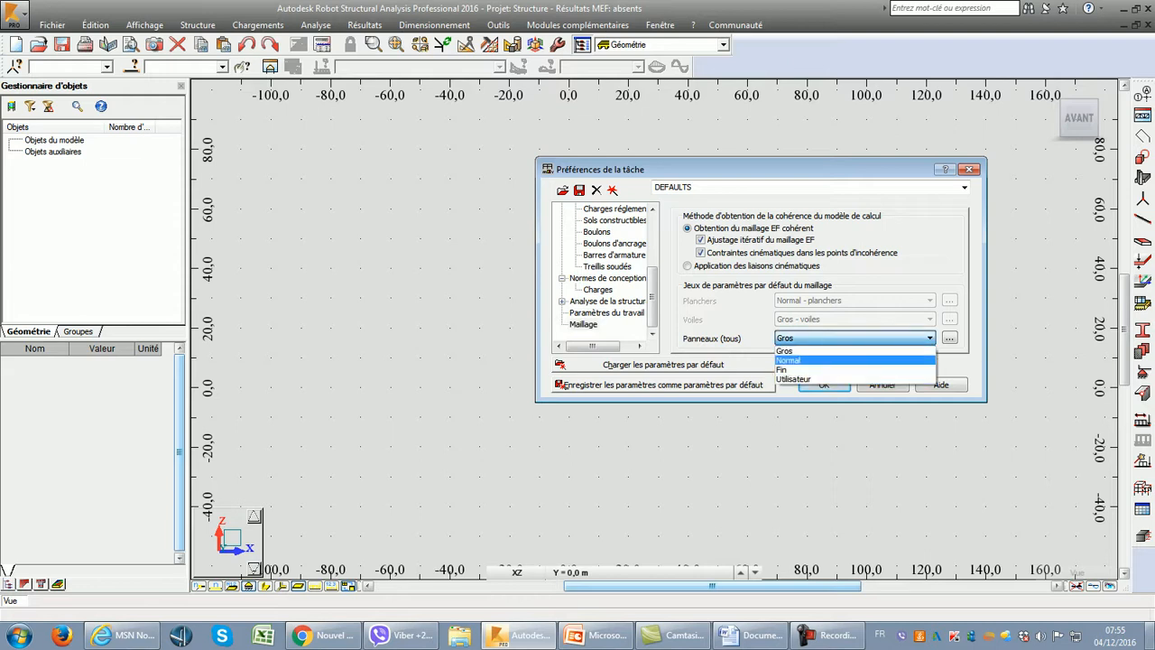
pyautogui.press('Return')
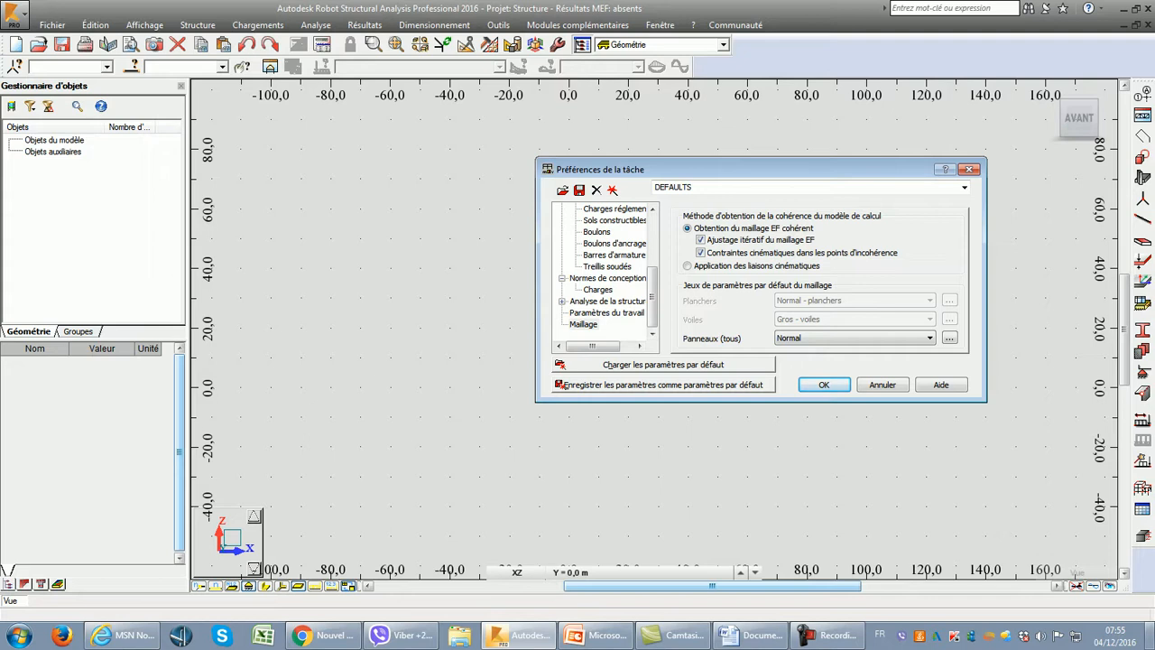
pyautogui.click(853, 337)
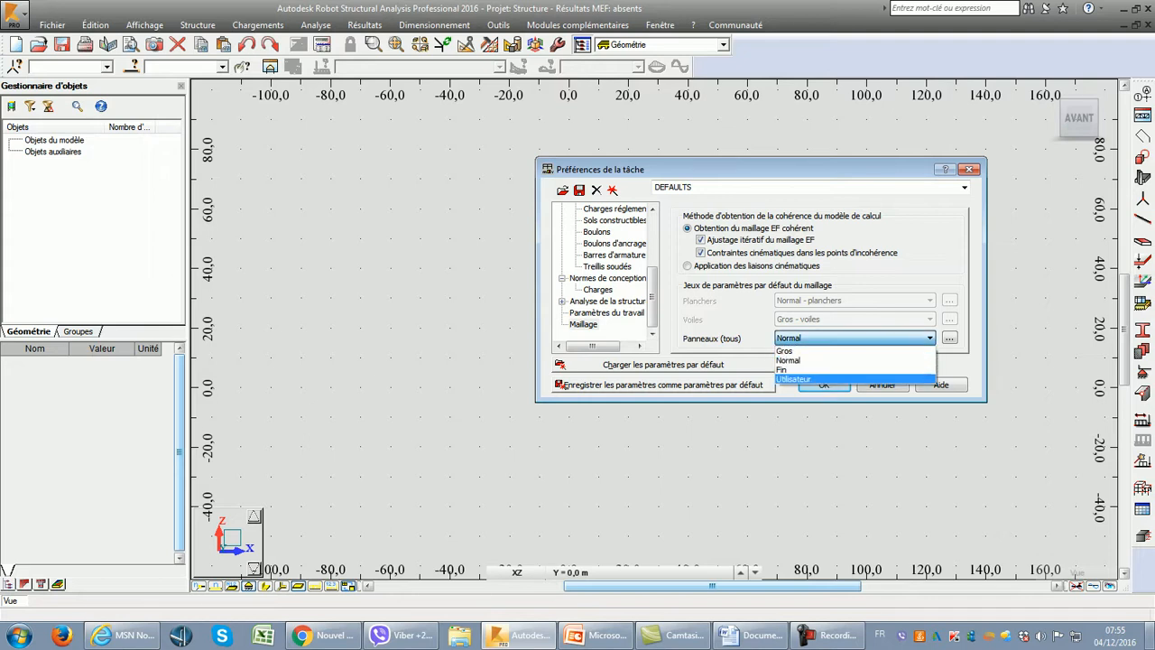
pyautogui.press('Up')
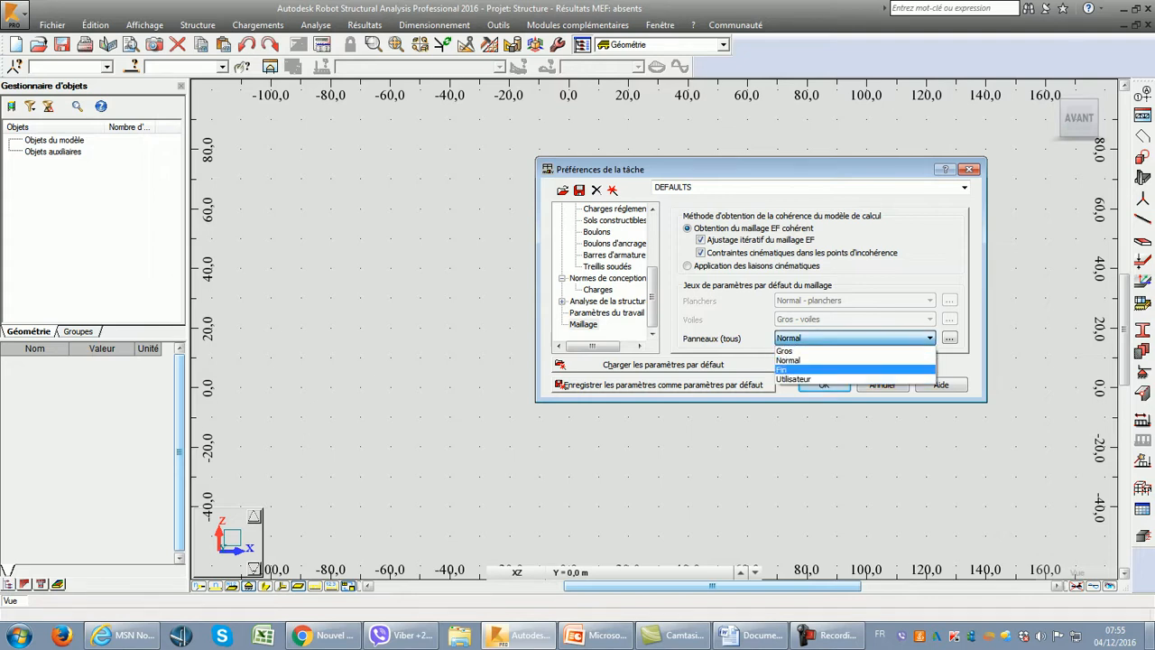
pyautogui.click(853, 360)
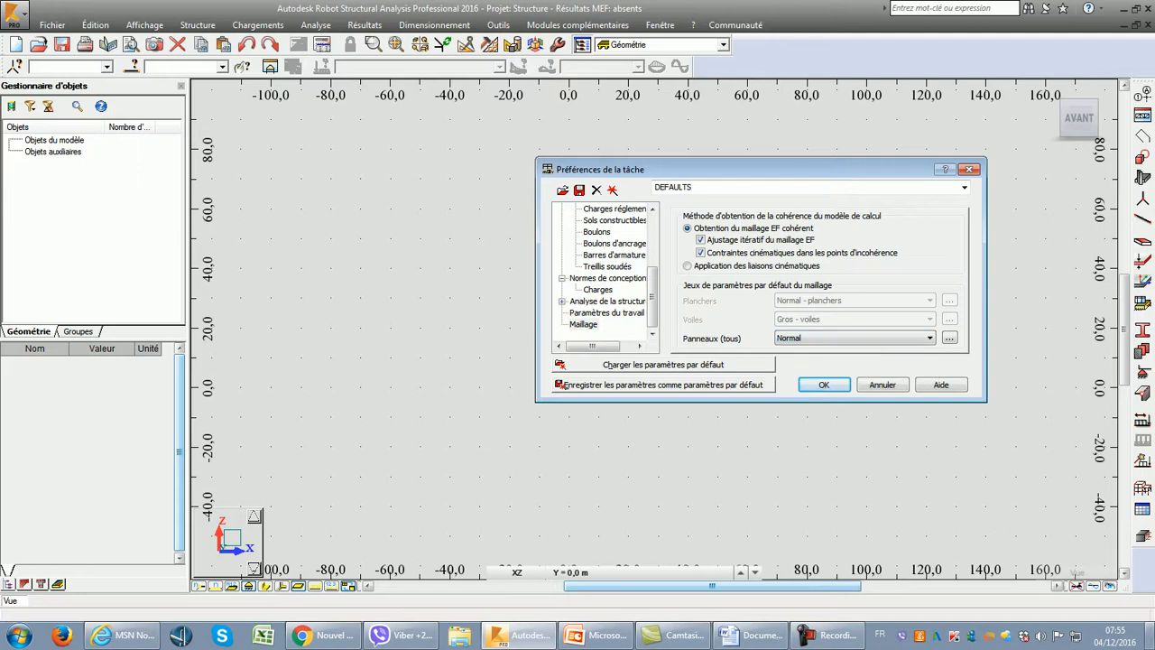
# Look over the list of preference categories and accept the job preferences.
pyautogui.moveTo(651, 296); pyautogui.dragTo(651, 246)
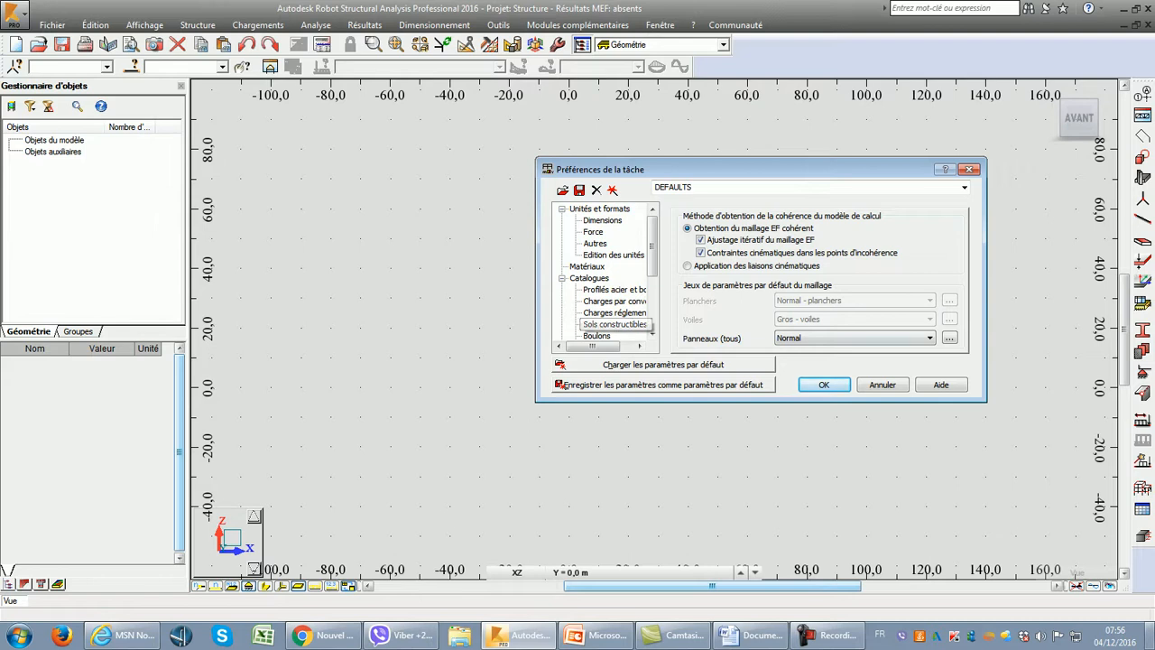
pyautogui.scroll(-3, 600, 271)
pyautogui.scroll(3, 600, 271)
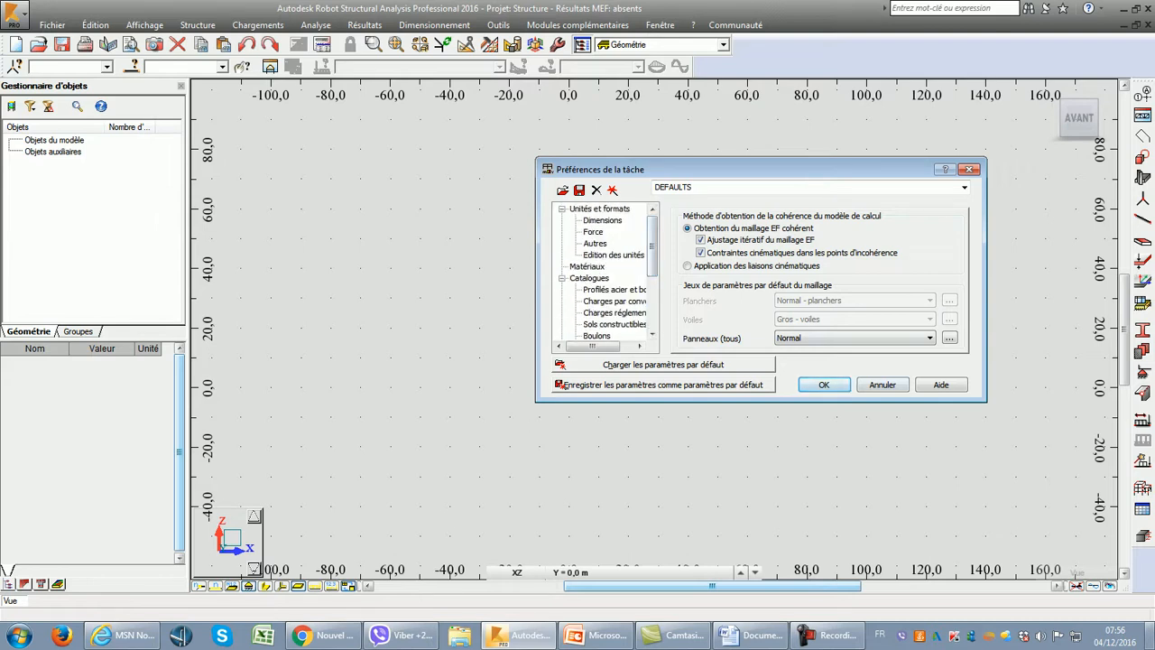
pyautogui.click(823, 384)
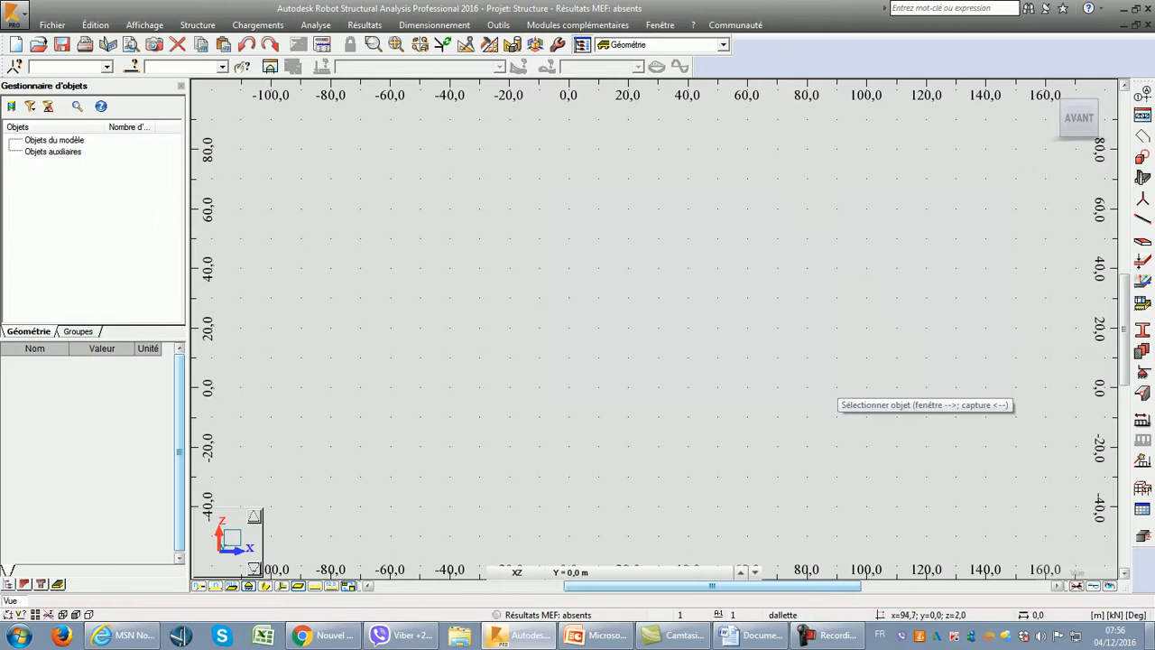
# Examine the materials available for a new Poutre BA section through the bar definition, and close without adding a section or bar.
pyautogui.click(1142, 219)
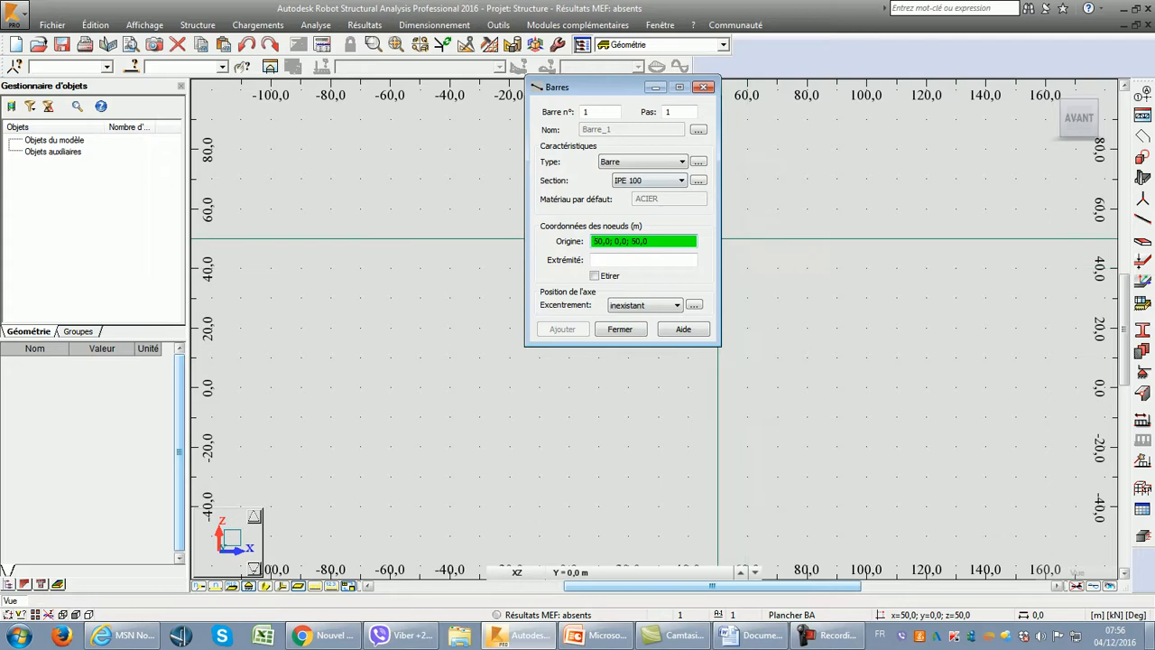
pyautogui.moveTo(596, 86); pyautogui.dragTo(519, 84)
pyautogui.click(577, 159)
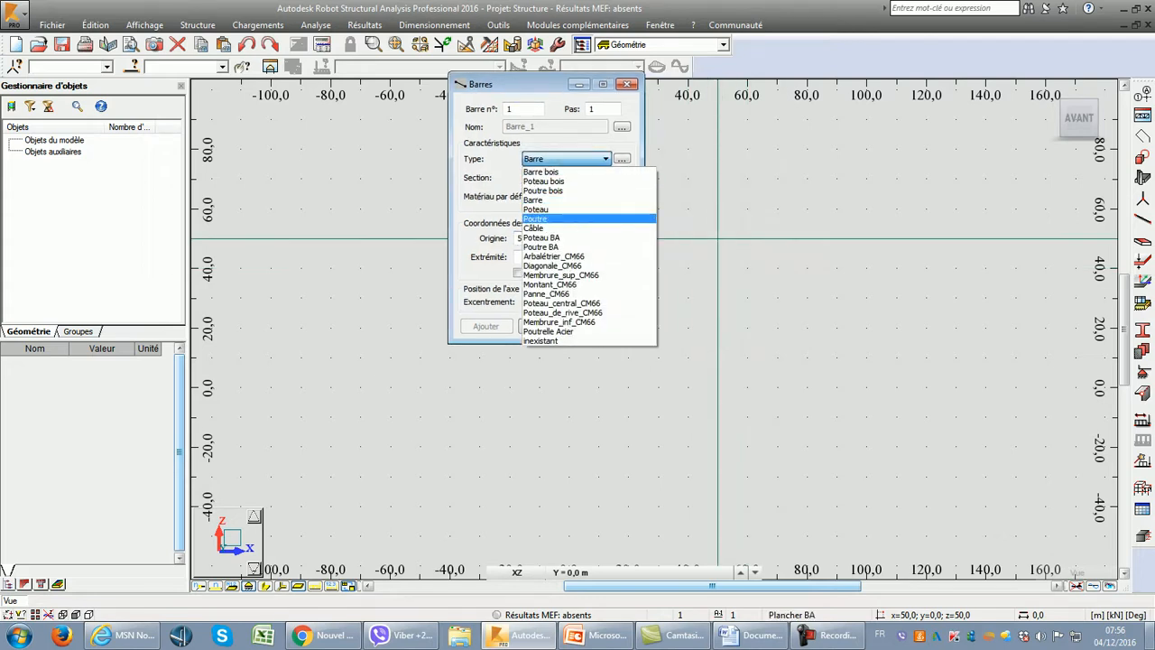
pyautogui.click(542, 247)
pyautogui.click(622, 178)
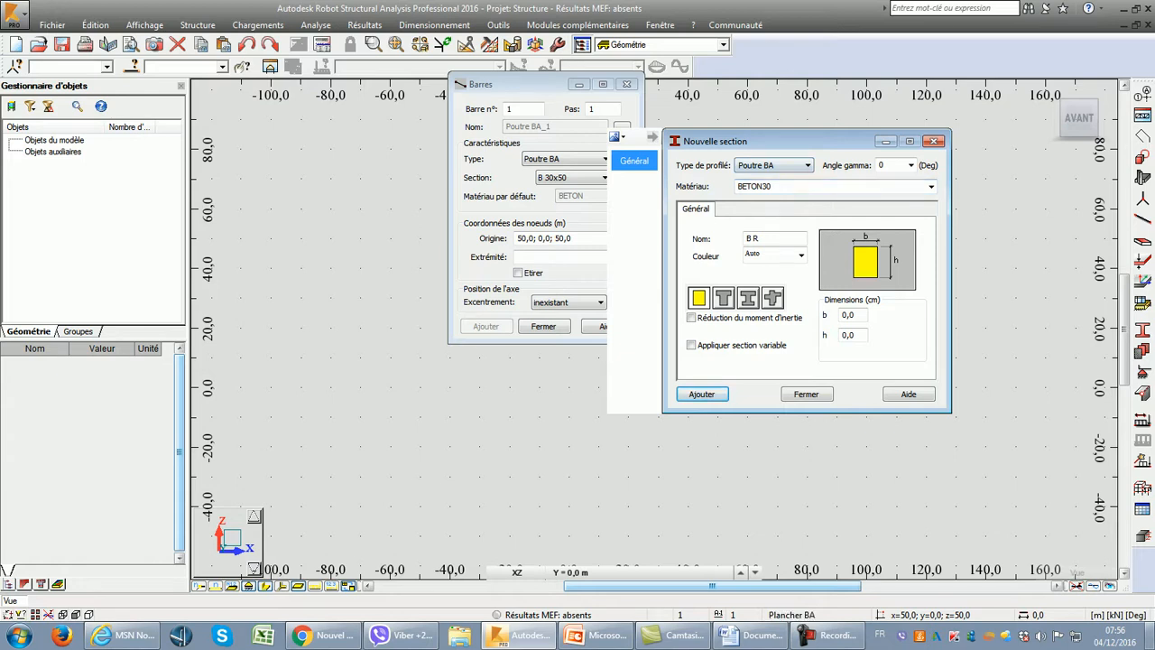
pyautogui.click(754, 186)
pyautogui.click(931, 186)
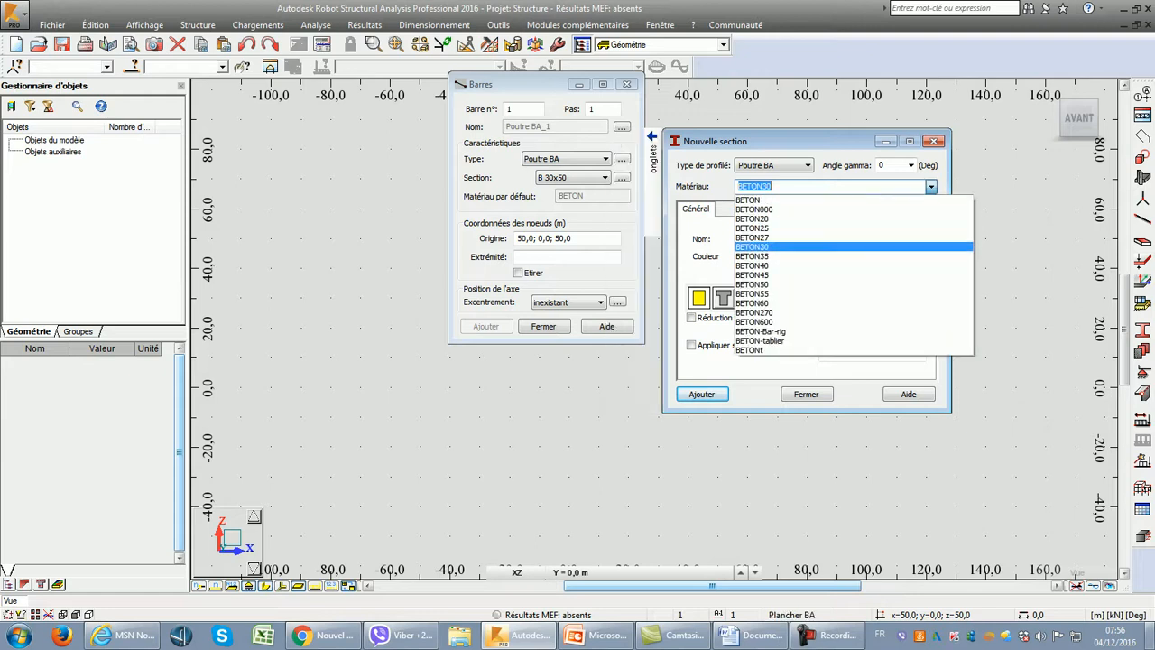
pyautogui.press('Escape')
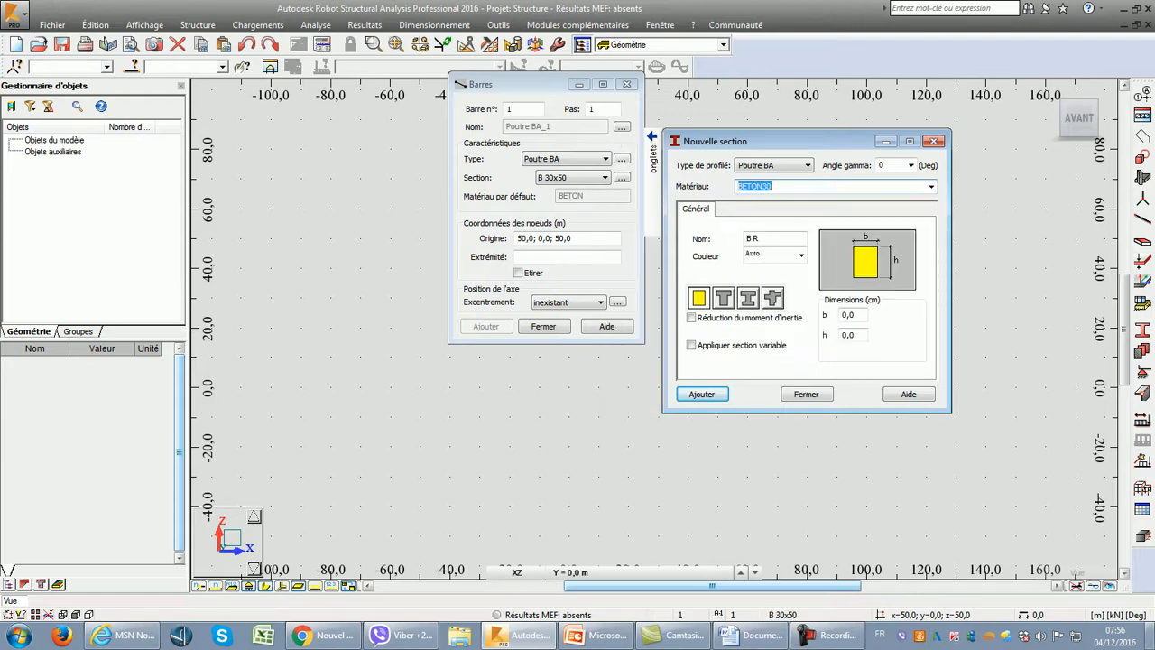
pyautogui.moveTo(794, 141); pyautogui.dragTo(747, 135)
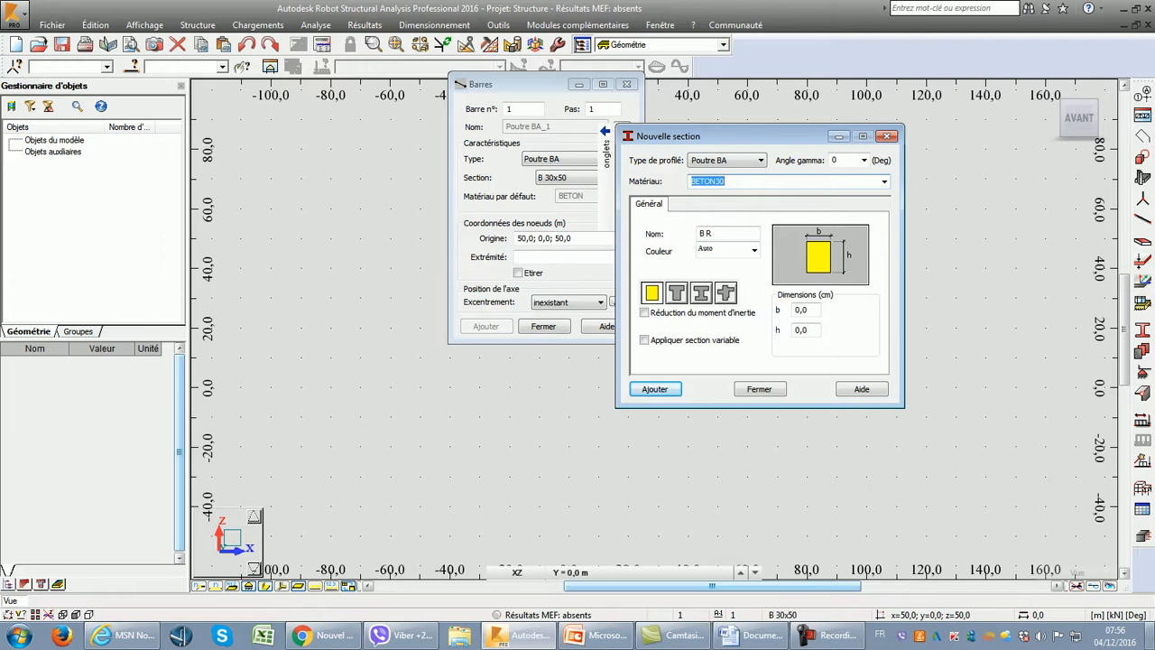
pyautogui.click(758, 389)
pyautogui.click(543, 325)
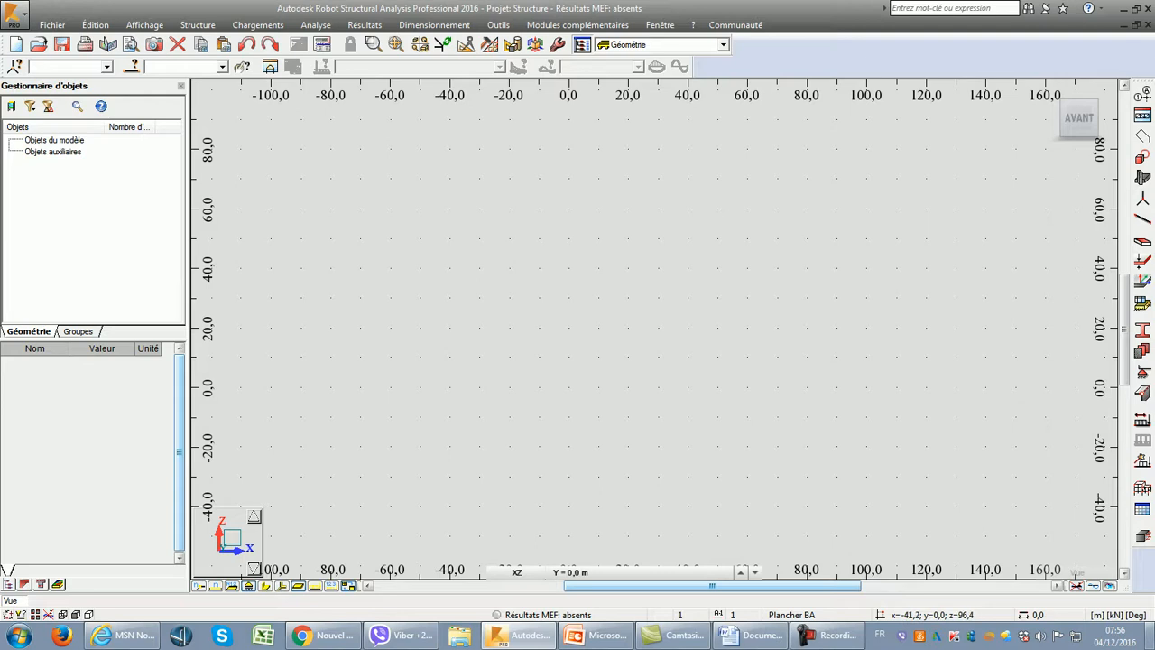
# Add load case 1, PERM1, with permanent nature and self-weight (poids propre) as its sub-nature.
pyautogui.click(257, 25)
pyautogui.click(263, 39)
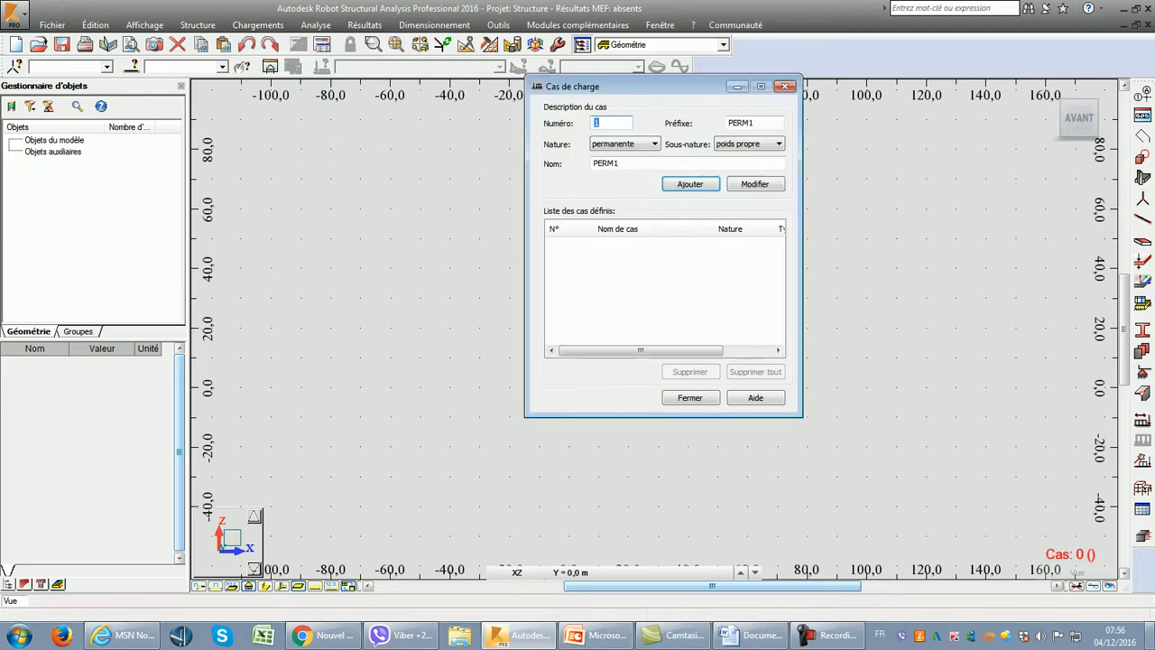
pyautogui.click(689, 183)
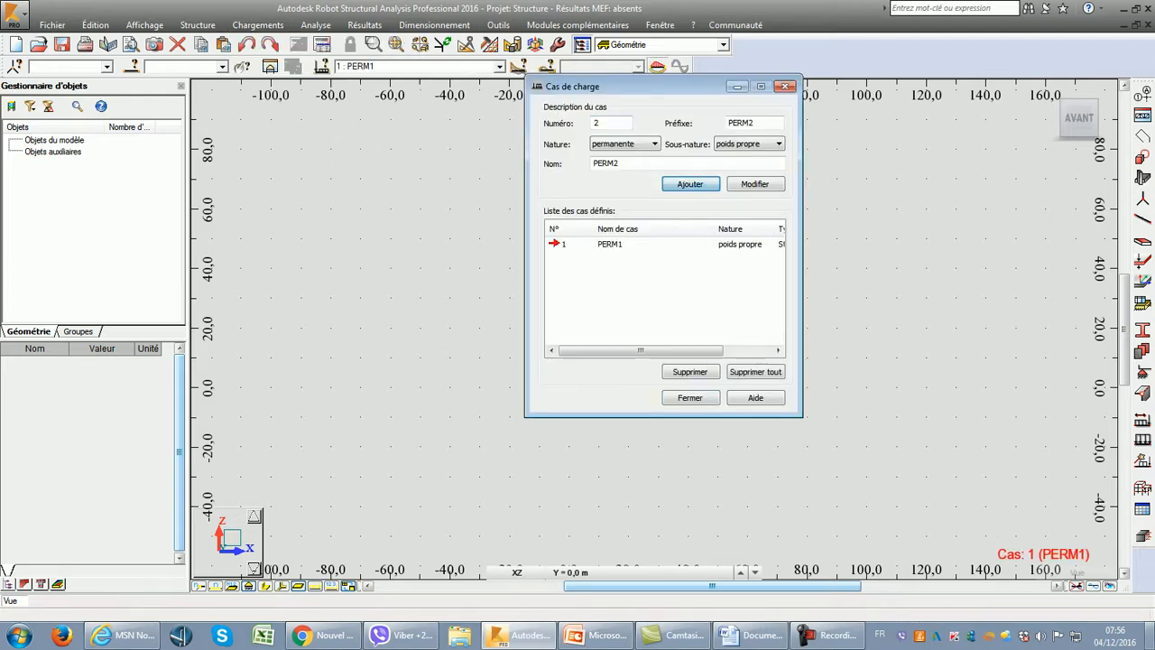
pyautogui.click(689, 397)
# Examine the uniform load and distributed moment definitions available for bars in case PERM1, and close without adding a load.
pyautogui.click(257, 24)
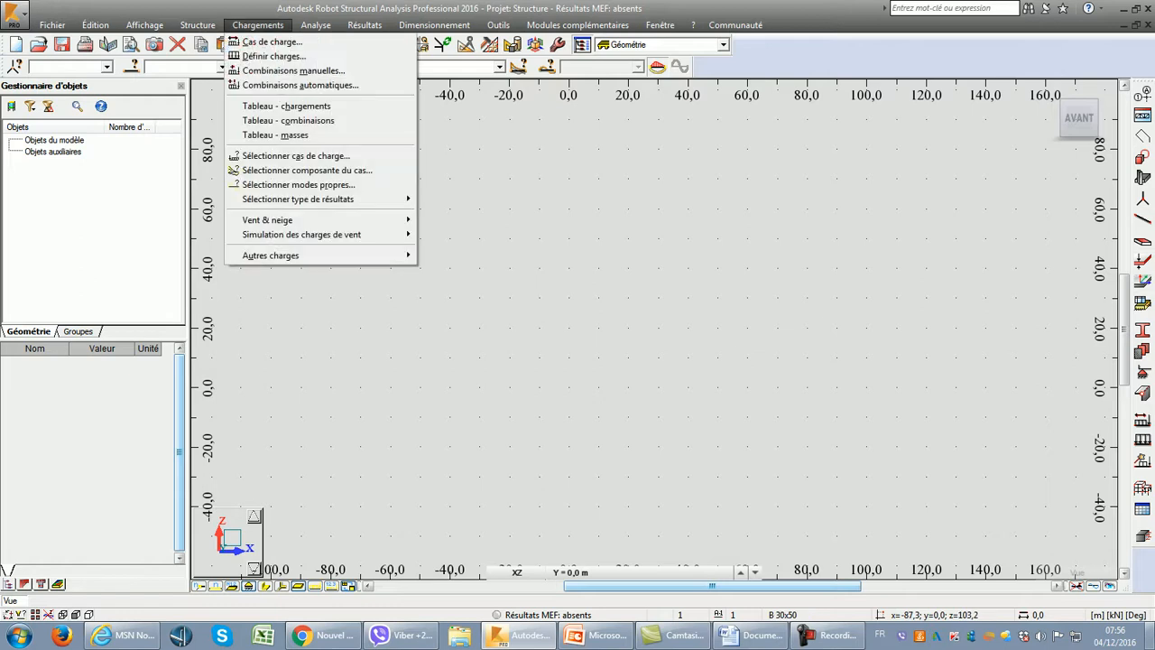
pyautogui.click(275, 57)
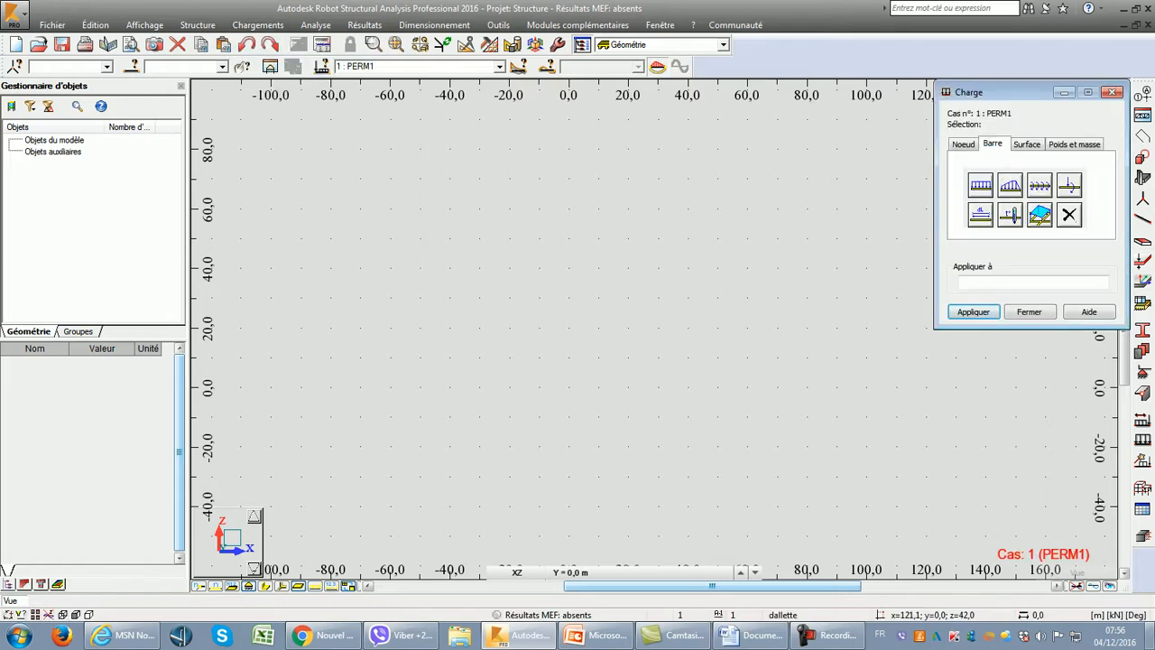
pyautogui.click(993, 145)
pyautogui.click(980, 185)
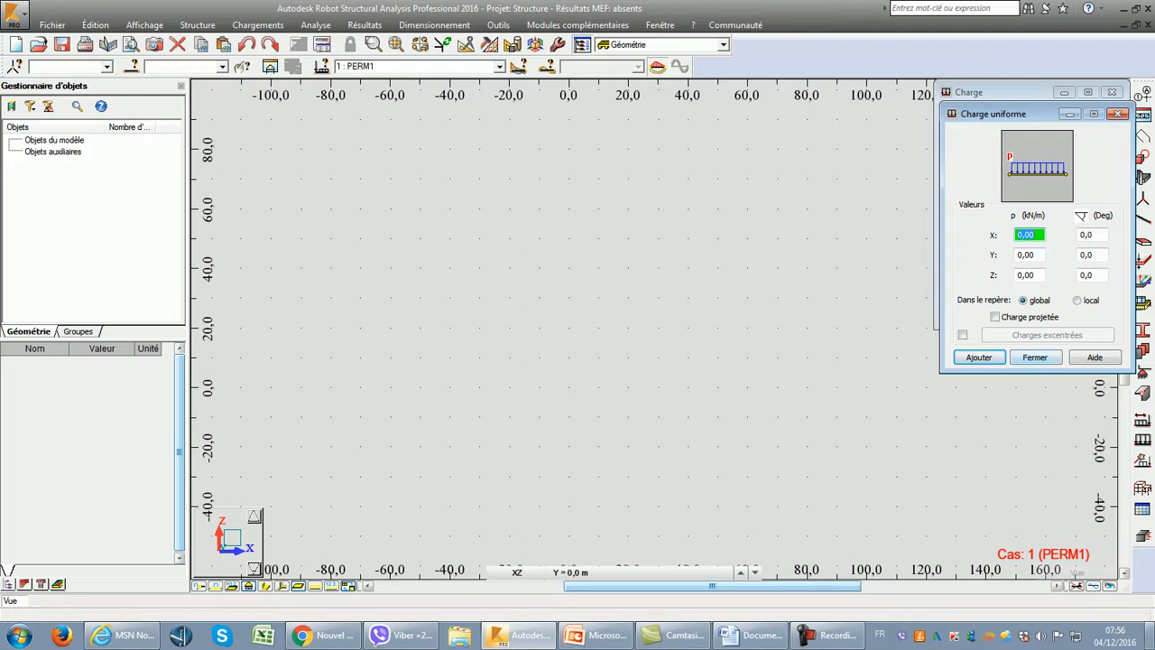
pyautogui.click(1035, 356)
pyautogui.click(1038, 185)
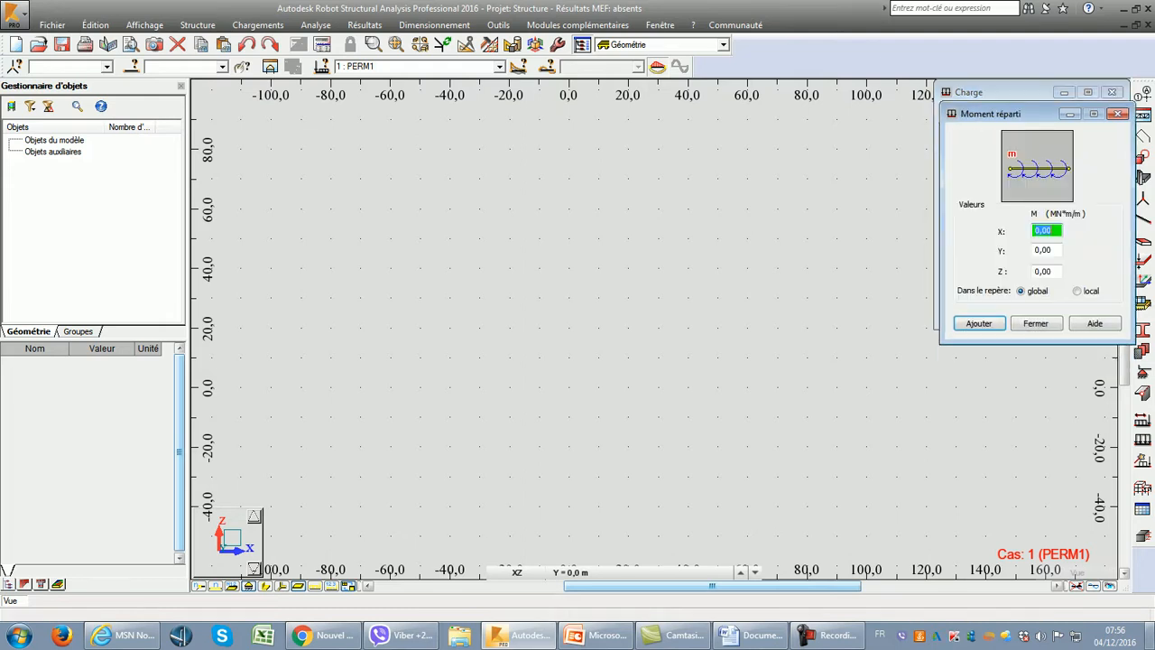
pyautogui.moveTo(1020, 113); pyautogui.dragTo(814, 99)
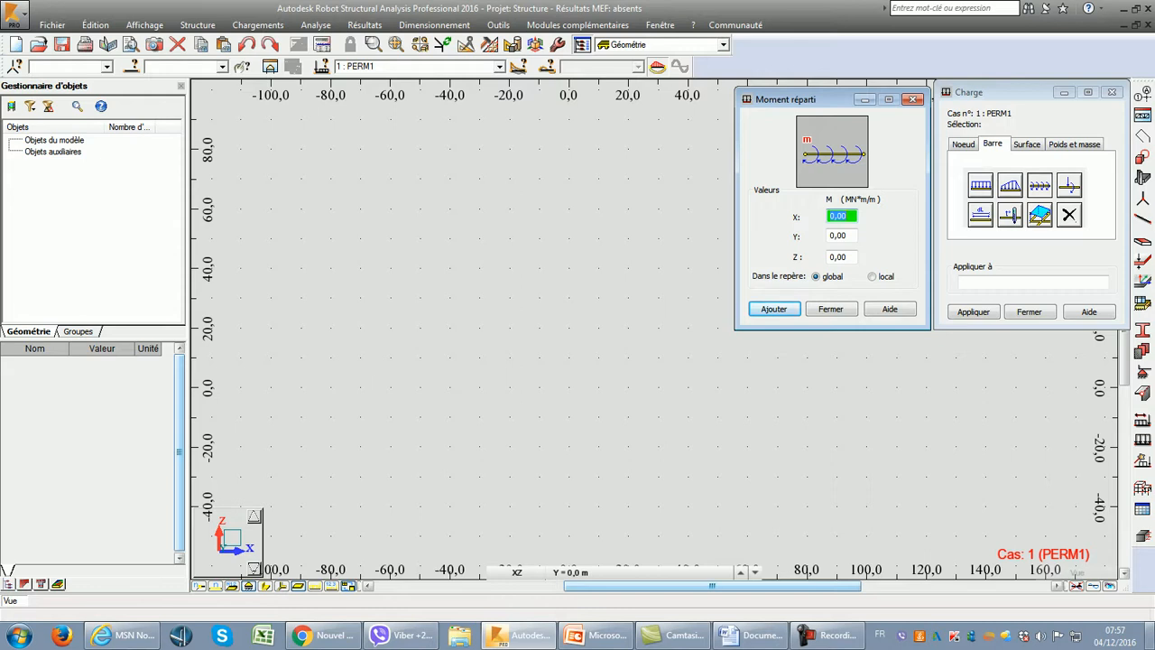
pyautogui.click(829, 309)
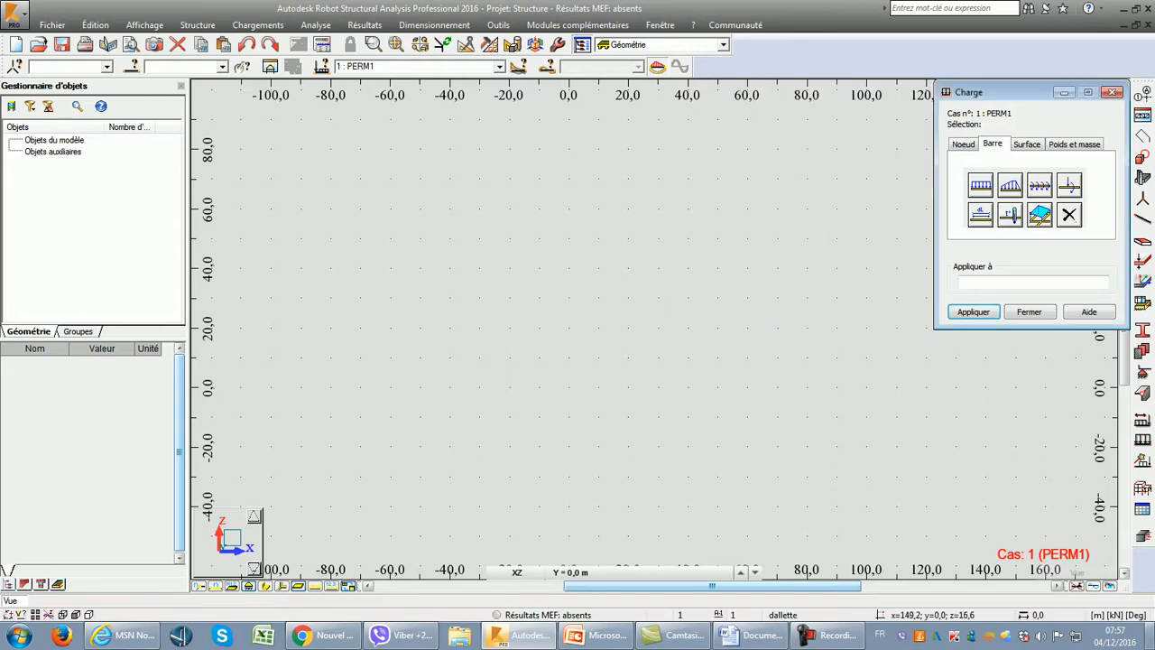
pyautogui.click(1028, 311)
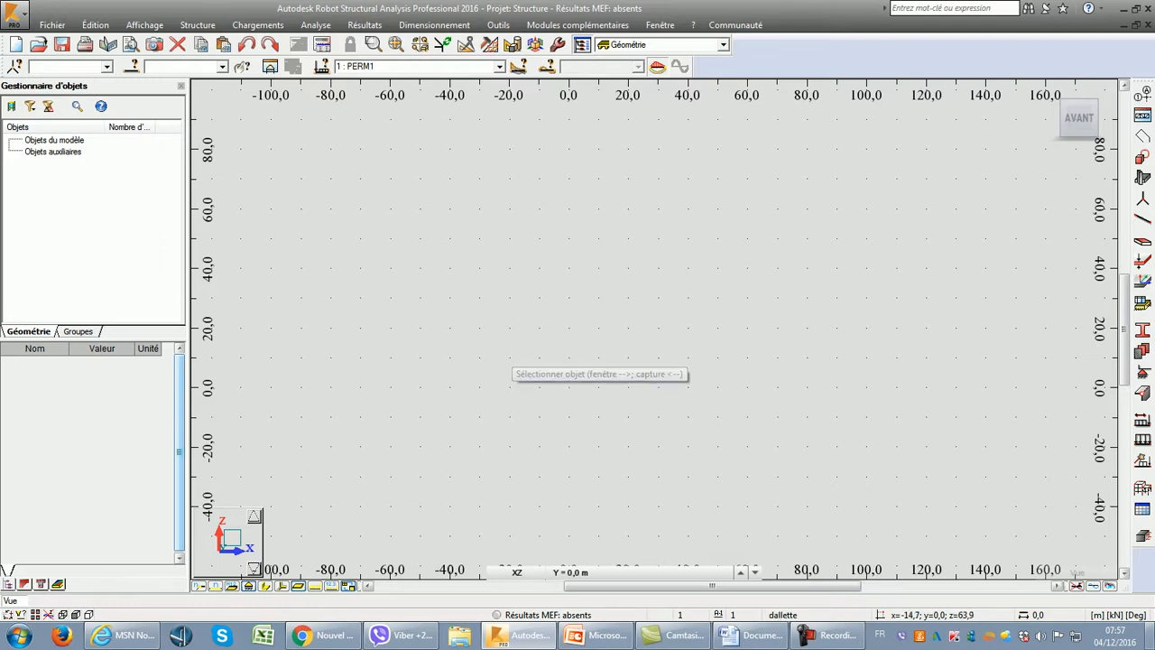
# Look over the display settings (Affichage) in the general program preferences and accept the preferences.
pyautogui.click(498, 25)
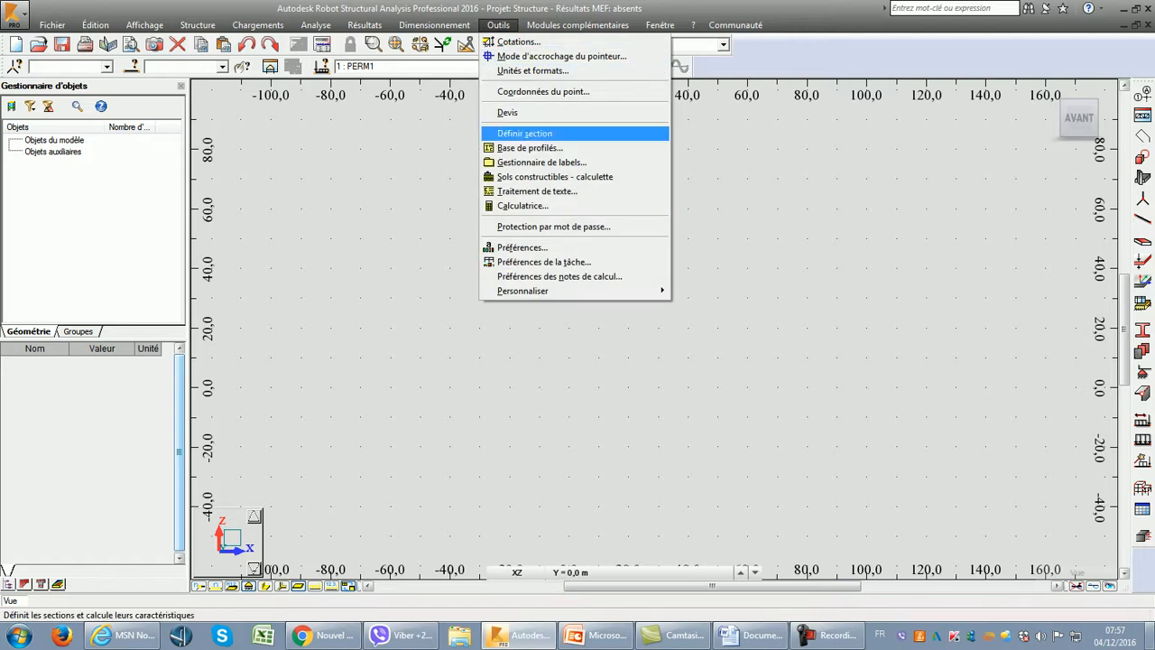
pyautogui.click(522, 247)
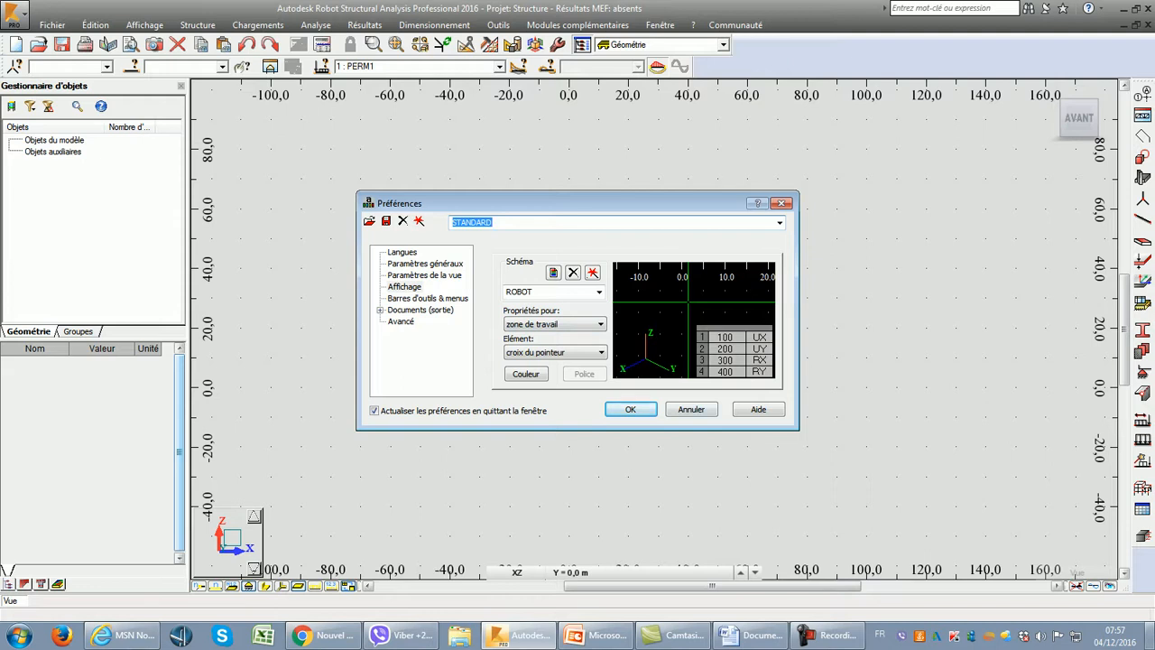
pyautogui.click(631, 408)
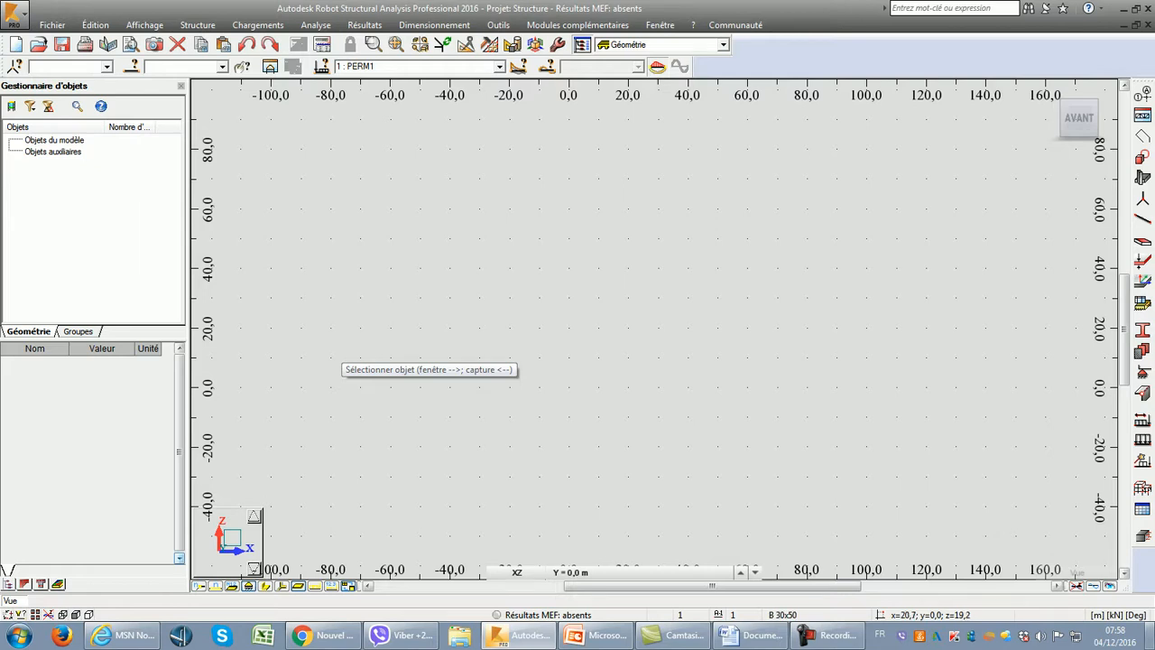
pyautogui.moveTo(826, 635)
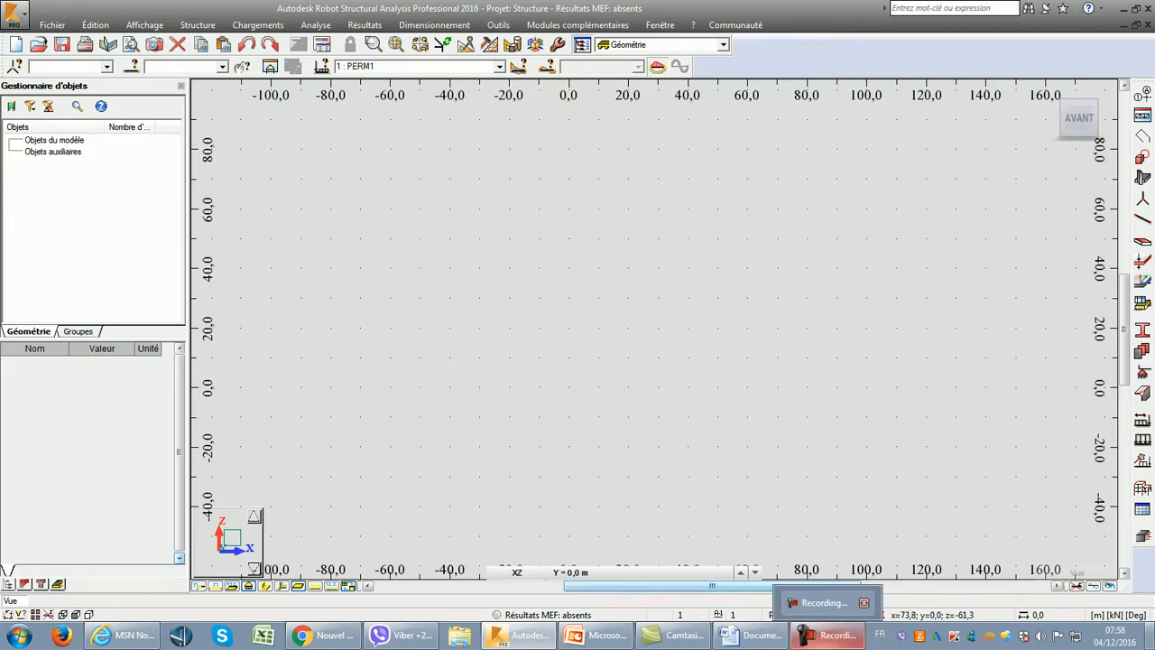